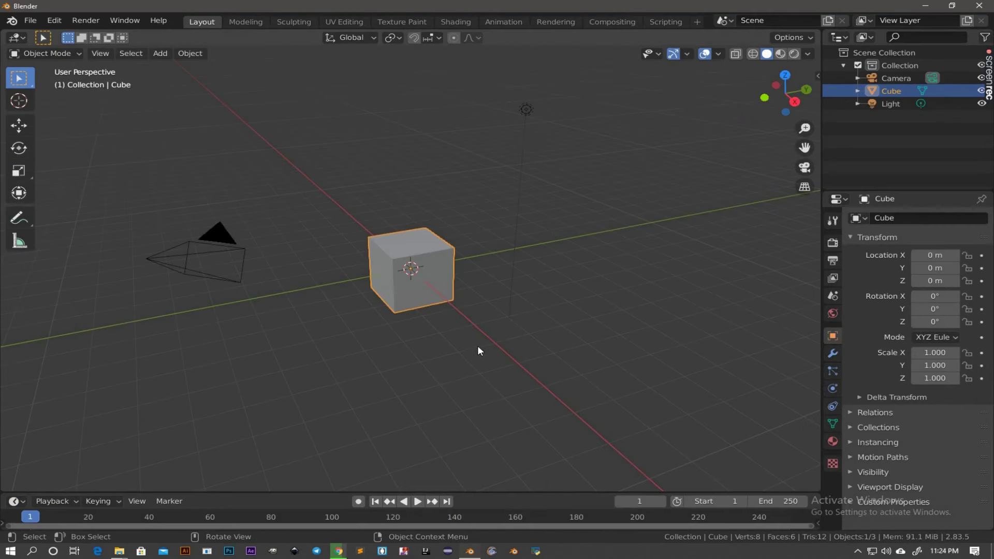
Show the default cube in Front Orthographic view and zoom in on it.
key(KP_1)
scroll(479, 346, up, 2)
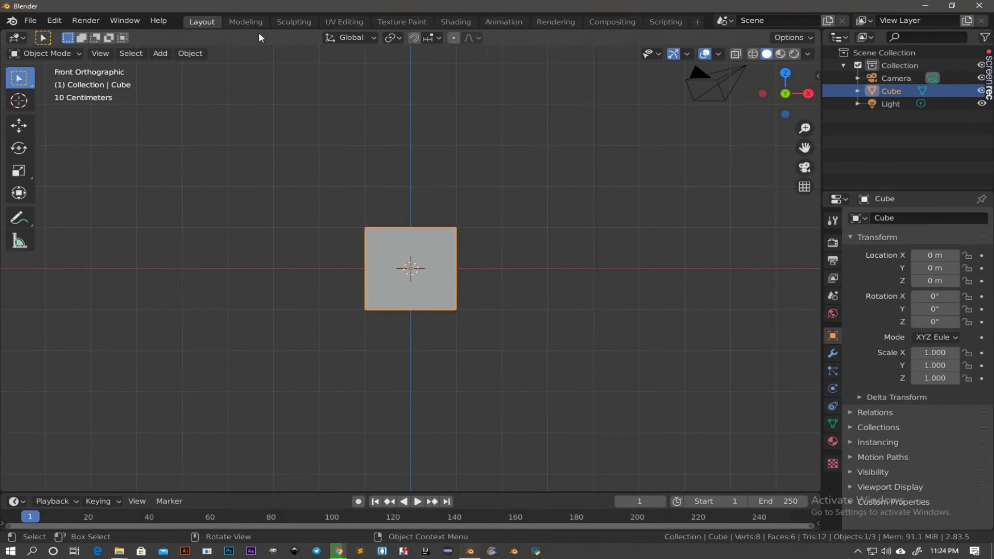
Raise the interface Resolution Scale in Preferences to 1.40.
click(54, 21)
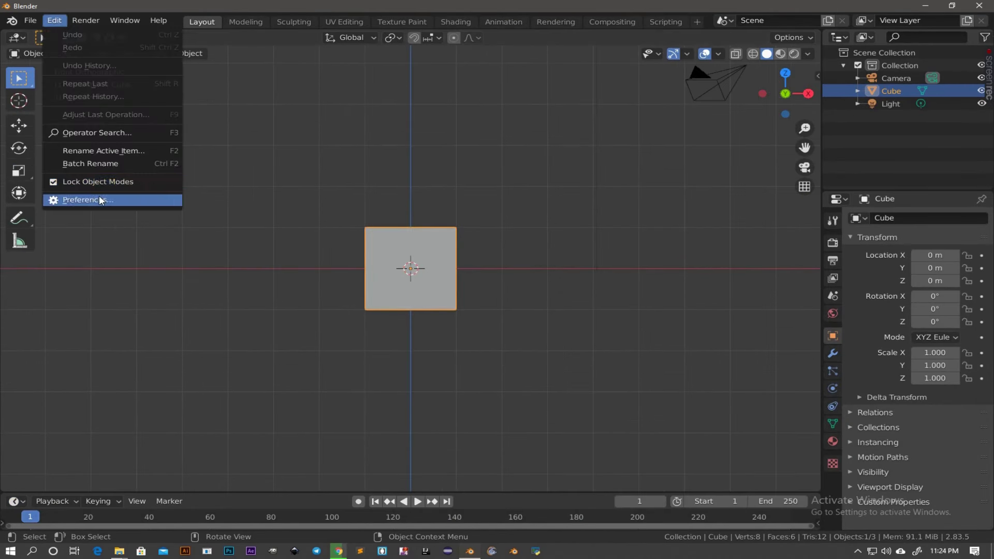
click(101, 201)
drag(395, 77, 409, 77)
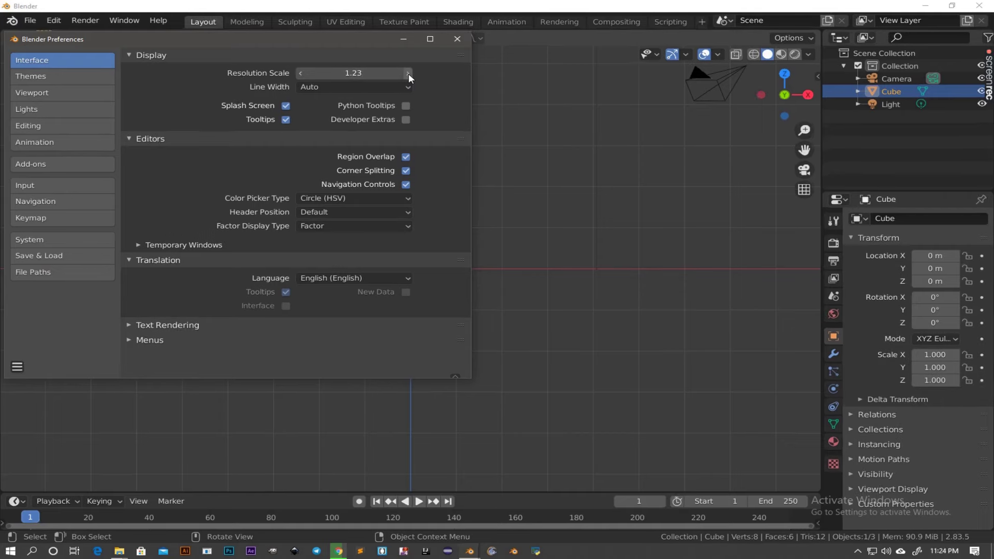
drag(409, 77, 408, 76)
Close Preferences, return to the front view and select the cube.
mouse_move(456, 291)
middle_down()
mouse_move(462, 310)
mouse_move(406, 278)
mouse_move(413, 268)
middle_up()
key(KP_1)
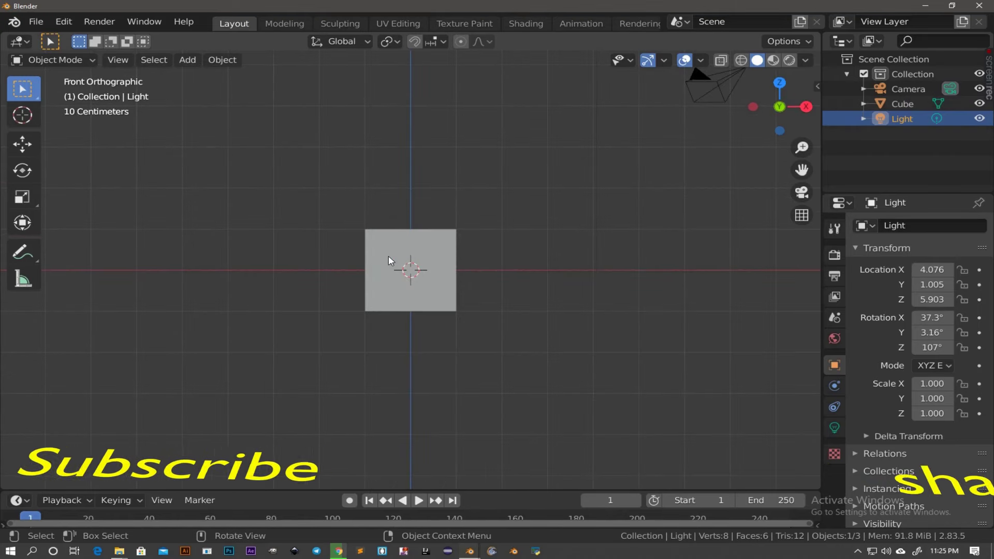
click(422, 269)
Switch to the Sculpting workspace and select the cube.
click(356, 26)
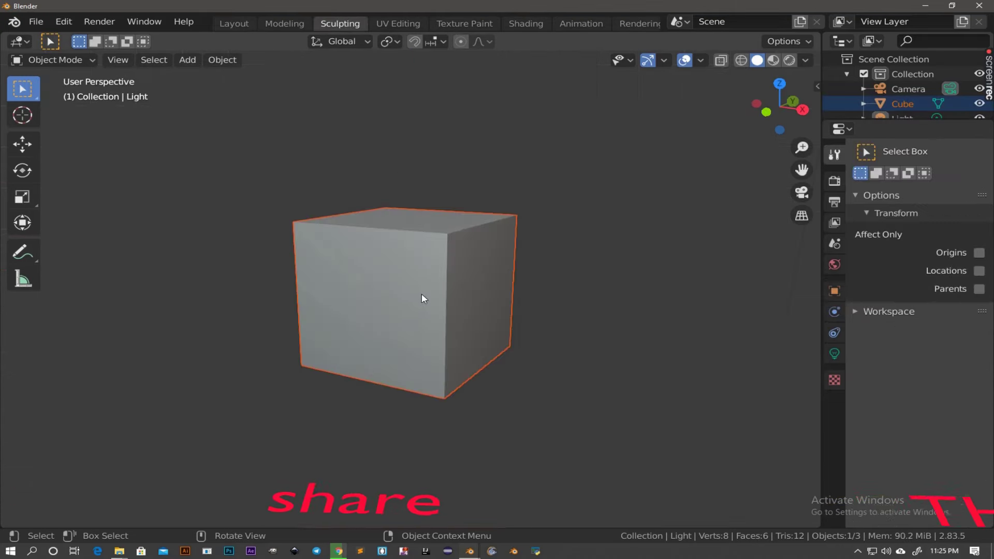
mouse_move(403, 274)
middle_down()
mouse_move(410, 207)
mouse_move(421, 288)
middle_up()
click(791, 42)
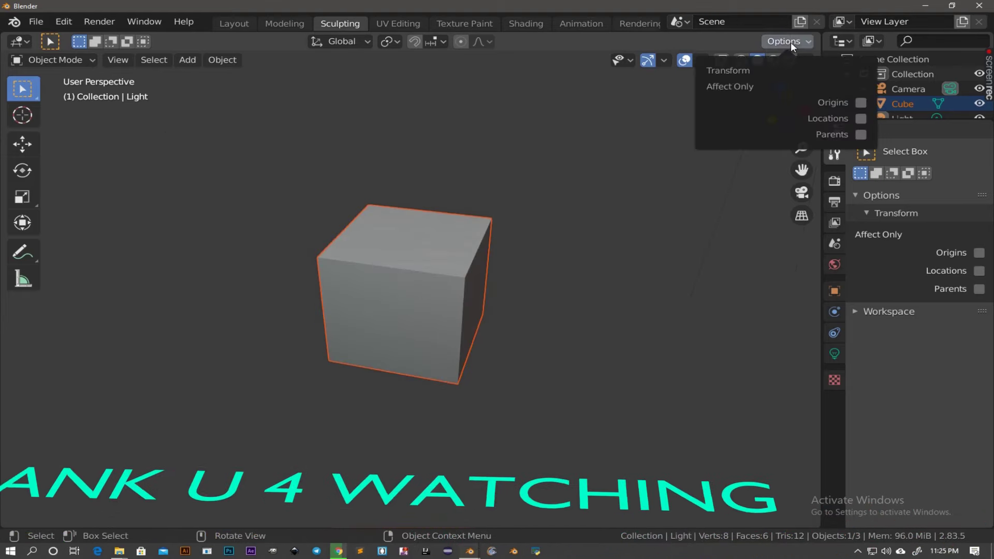
click(52, 60)
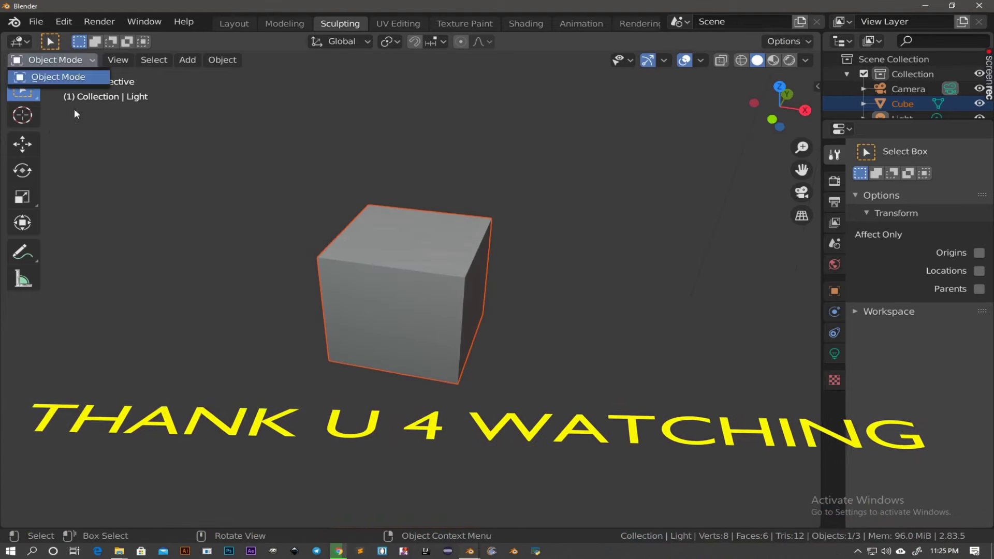
click(426, 236)
Put the cube into Sculpt Mode and look it over.
click(52, 60)
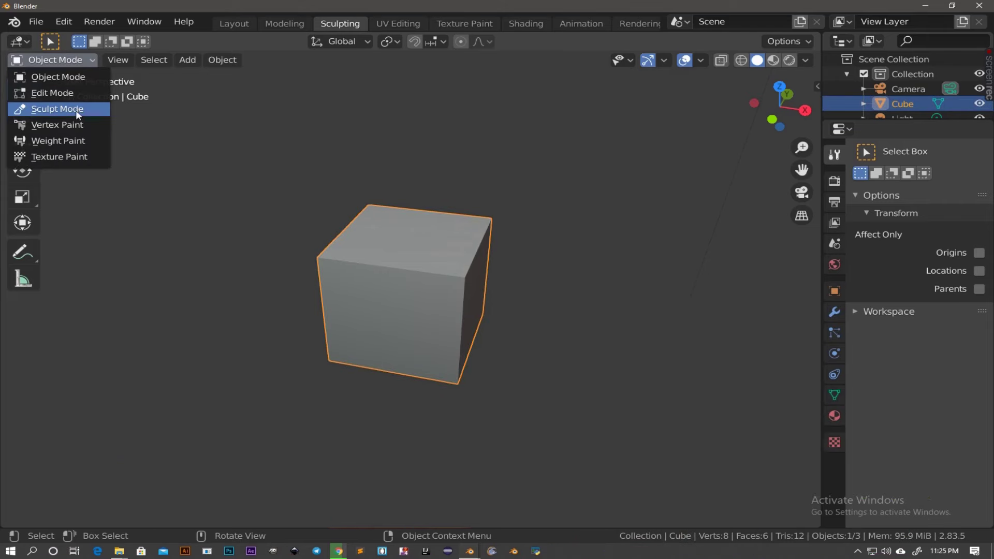
click(75, 108)
middle_drag(451, 299, 410, 275)
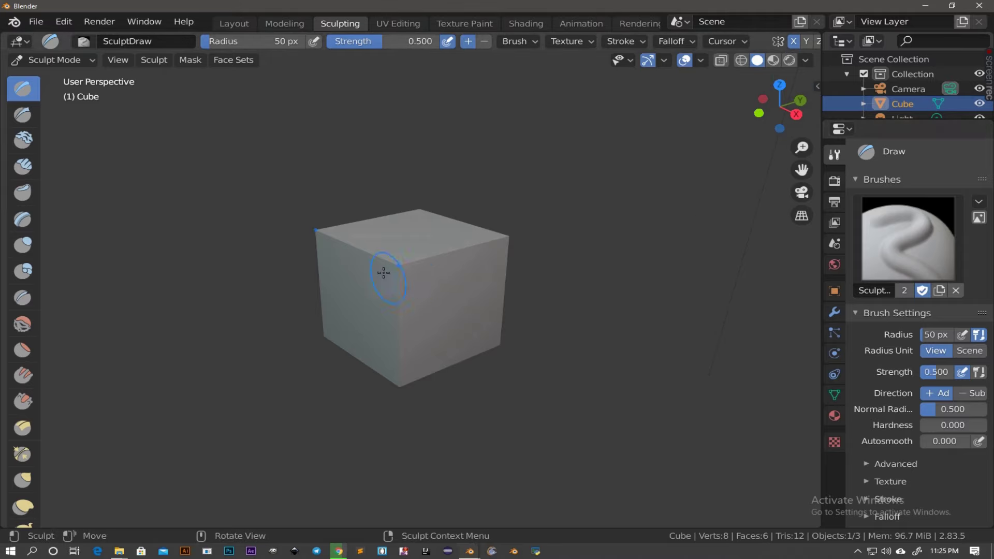
scroll(415, 296, up, 3)
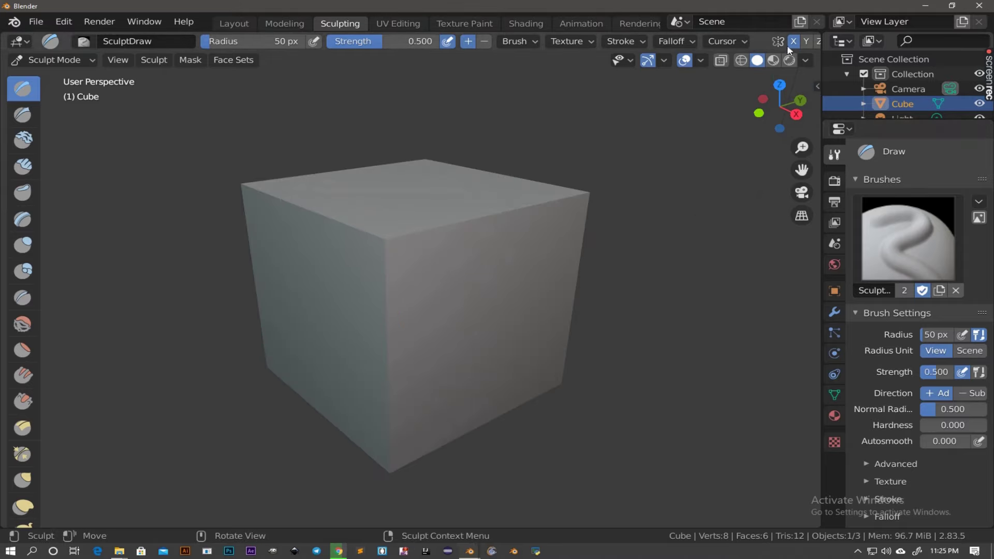
scroll(728, 46, down, 2)
scroll(730, 44, down, 3)
scroll(735, 43, down, 2)
Enable Dyntopo, accepting the vertex data warning.
click(738, 43)
click(688, 85)
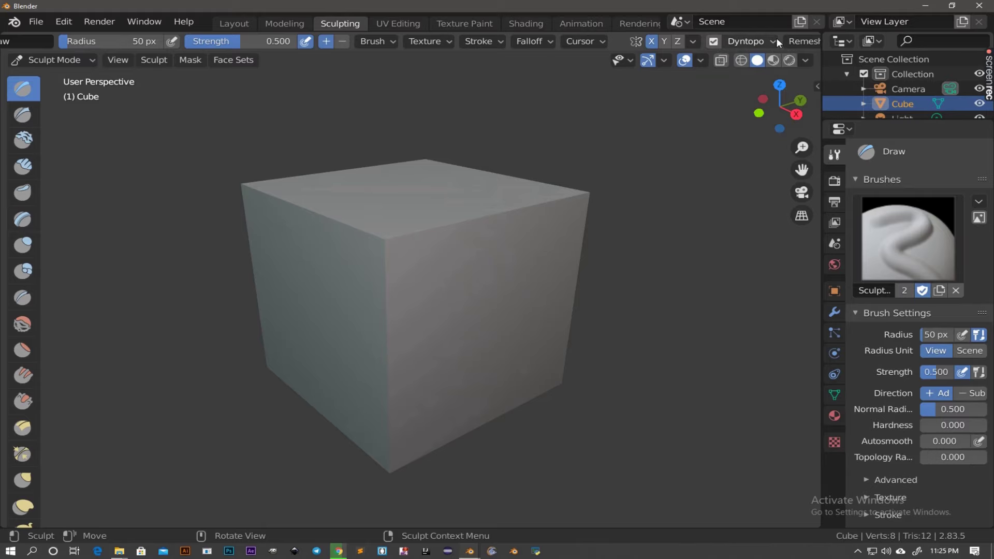
click(774, 41)
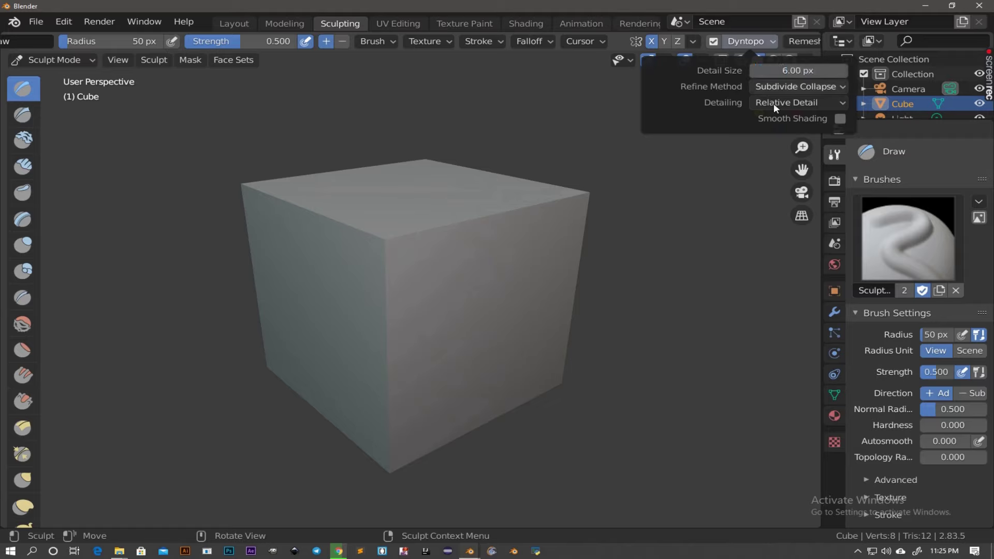
Set Dyntopo detail size to 9.60 px and draw two brow ridges across the upper front.
middle_drag(402, 260, 409, 290)
click(774, 41)
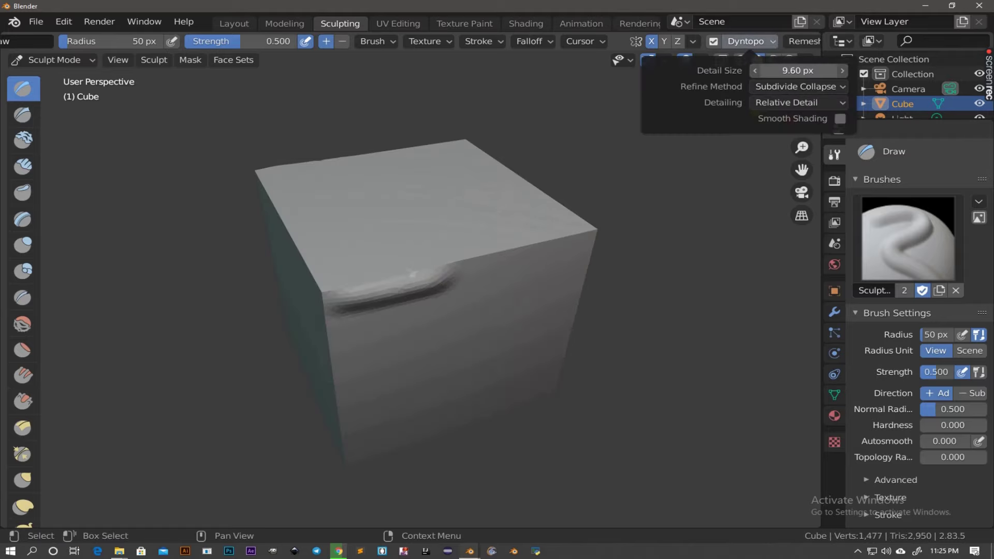
middle_drag(352, 275, 331, 249)
drag(310, 235, 459, 225)
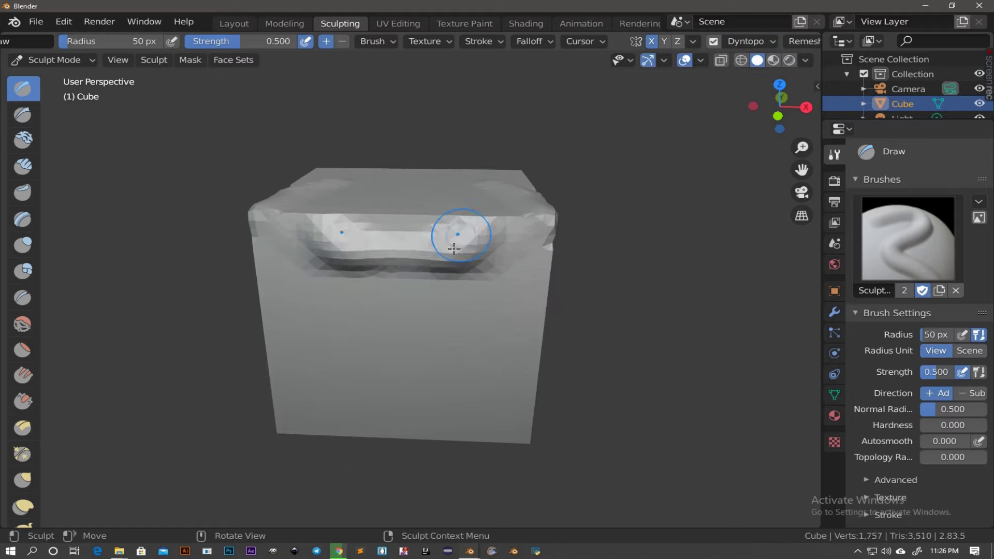
Build up puffed lips along the mouth line with the Blob brush.
click(22, 297)
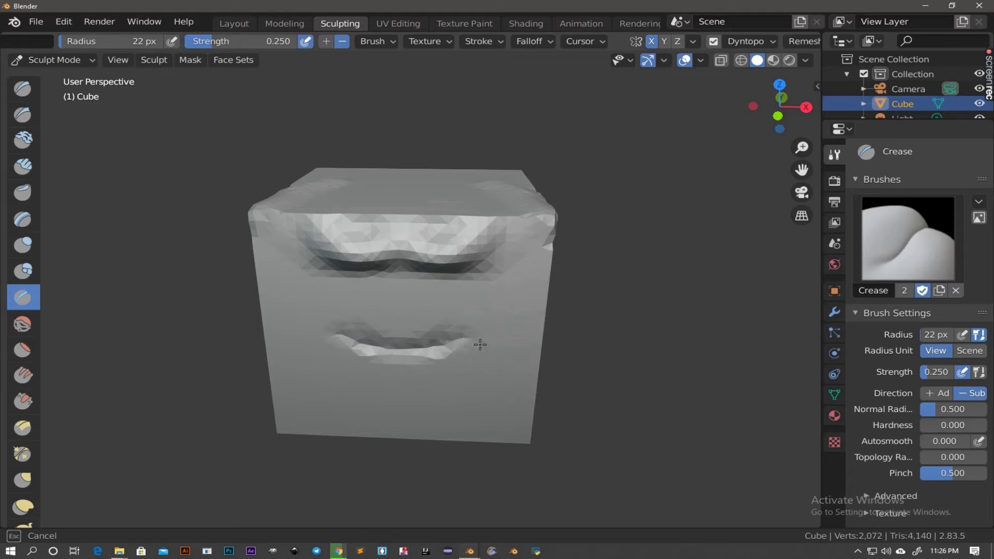
click(22, 270)
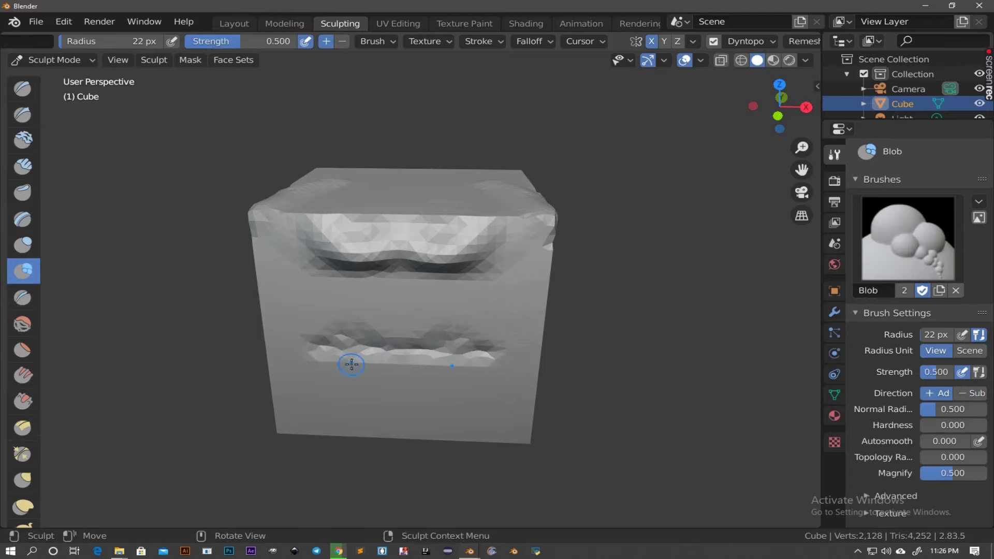
drag(333, 357, 492, 357)
middle_drag(481, 295, 470, 295)
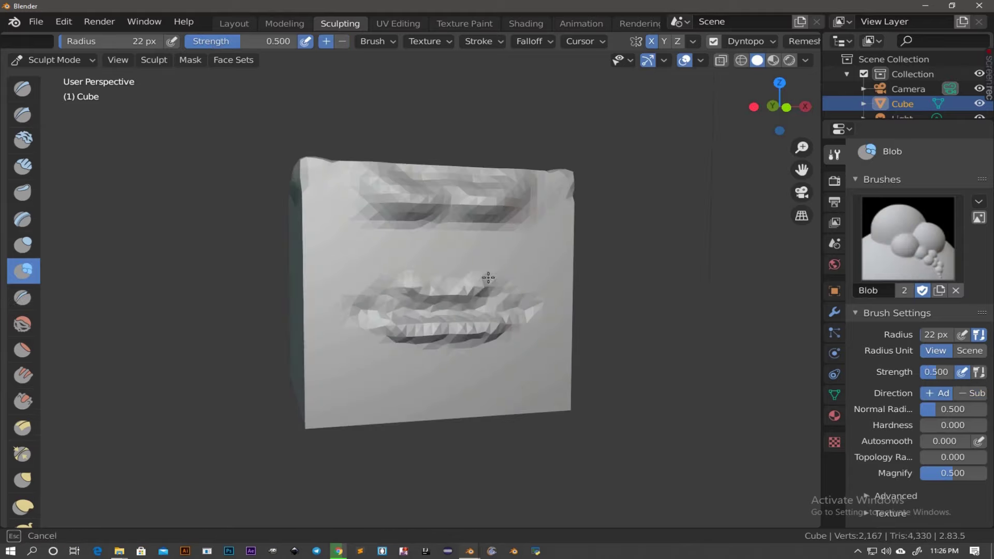
Set the Crease brush radius to 14 px.
click(21, 303)
key(f)
click(434, 320)
middle_drag(459, 308, 405, 325)
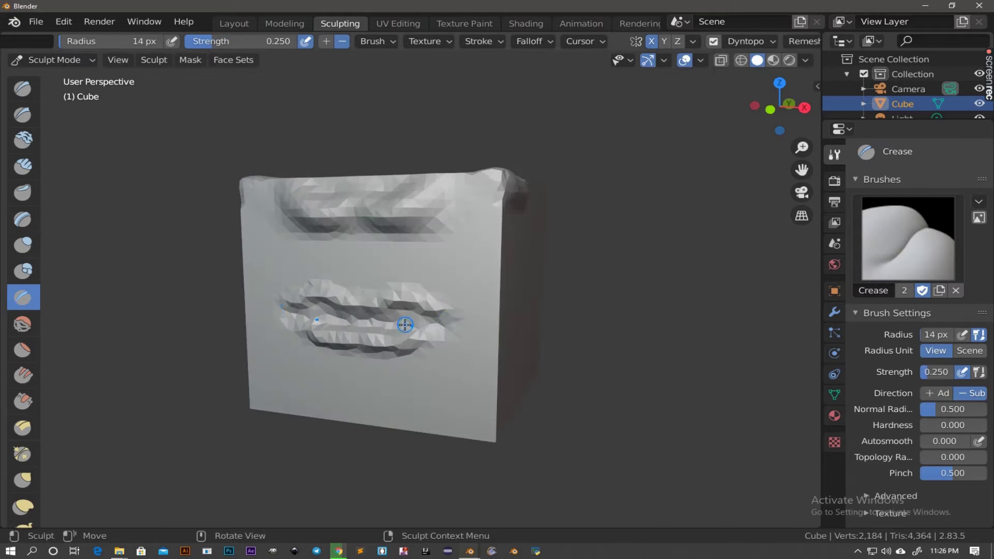
Use Clay Strips at 53 px to reshape the cube's lower right edge.
click(23, 166)
key(f)
click(474, 389)
drag(500, 295, 537, 408)
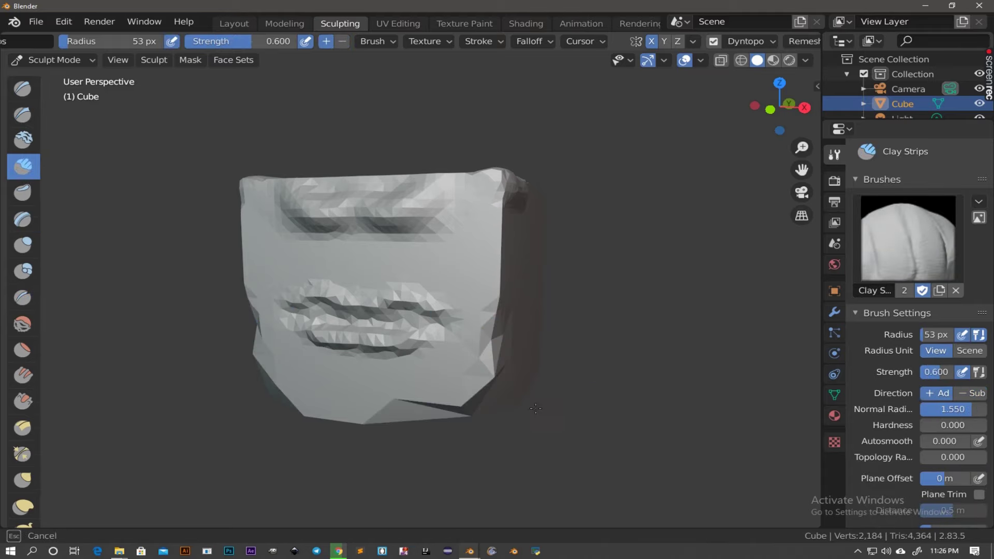
Build up the lower face and a rounded chin below the lips with Clay Strips.
middle_drag(455, 186, 399, 215)
drag(399, 215, 466, 237)
mouse_move(466, 237)
middle_down()
mouse_move(467, 272)
mouse_move(407, 204)
middle_up()
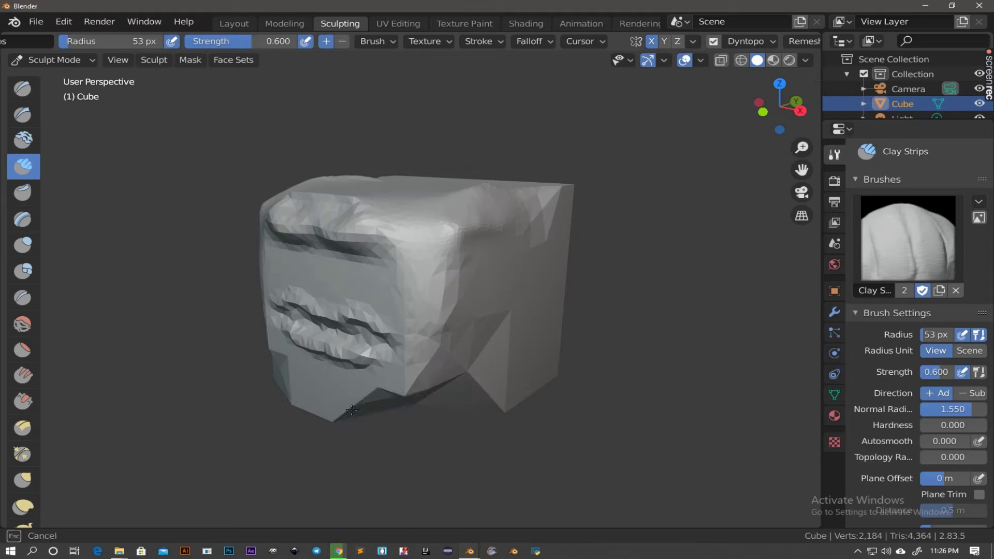
drag(321, 363, 554, 288)
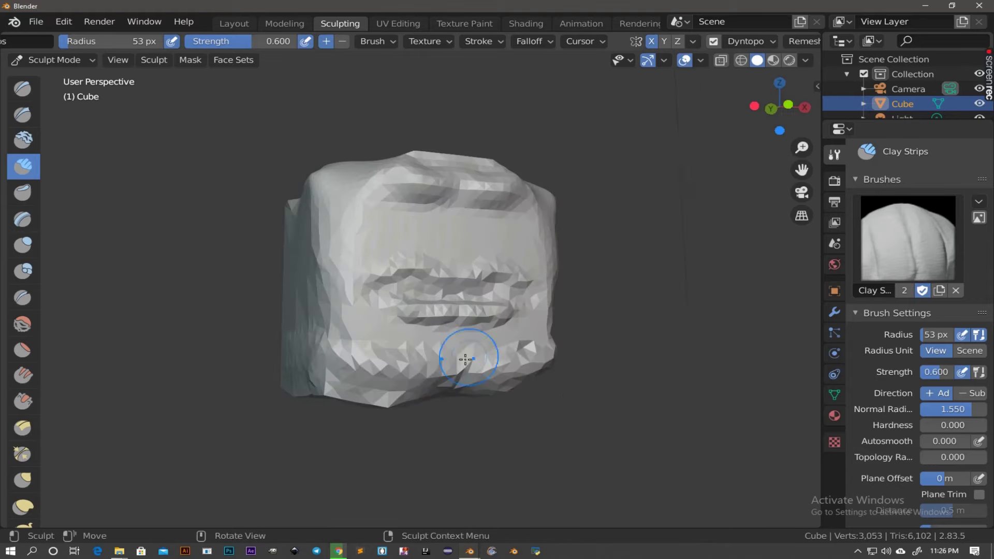
middle_drag(555, 288, 488, 366)
drag(488, 366, 440, 331)
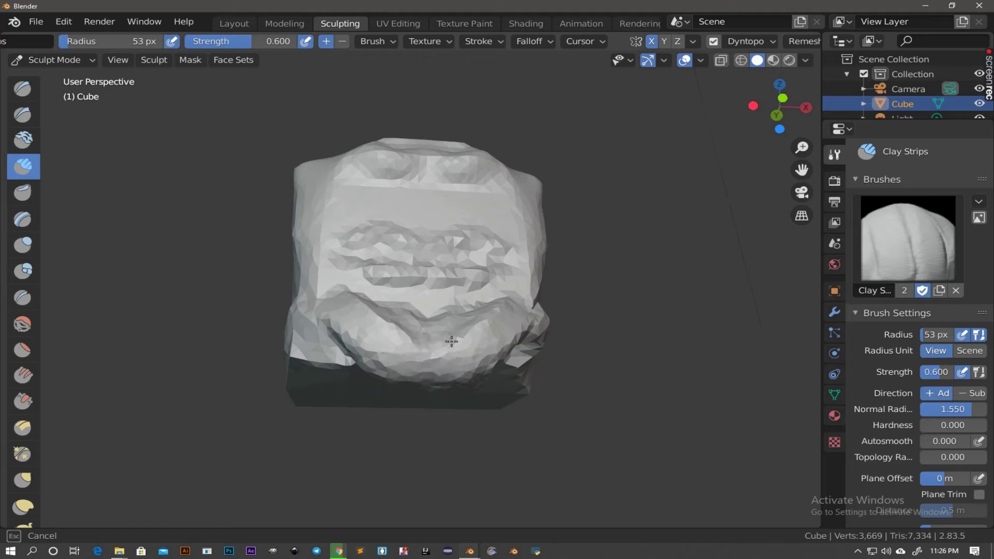
middle_drag(440, 331, 414, 417)
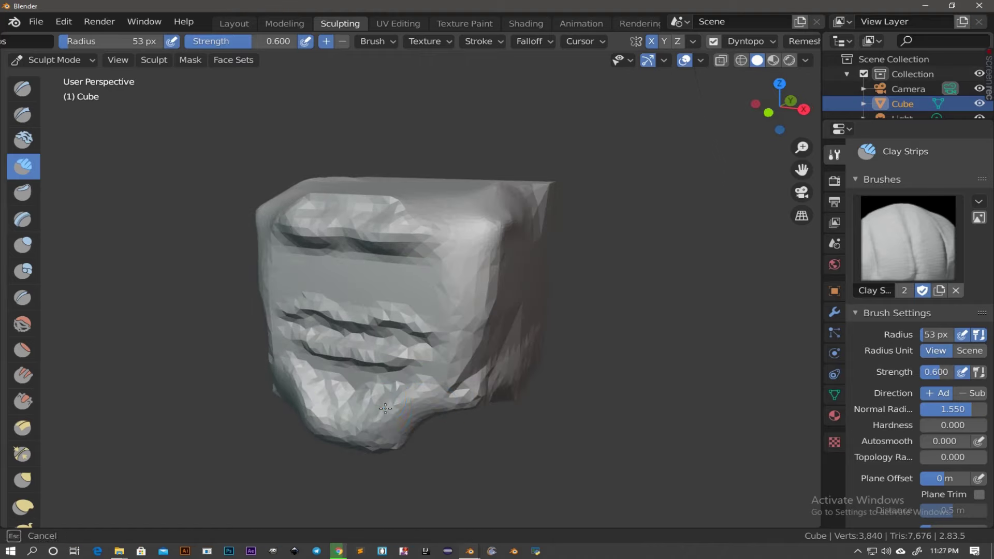
drag(386, 408, 346, 416)
middle_drag(358, 413, 396, 371)
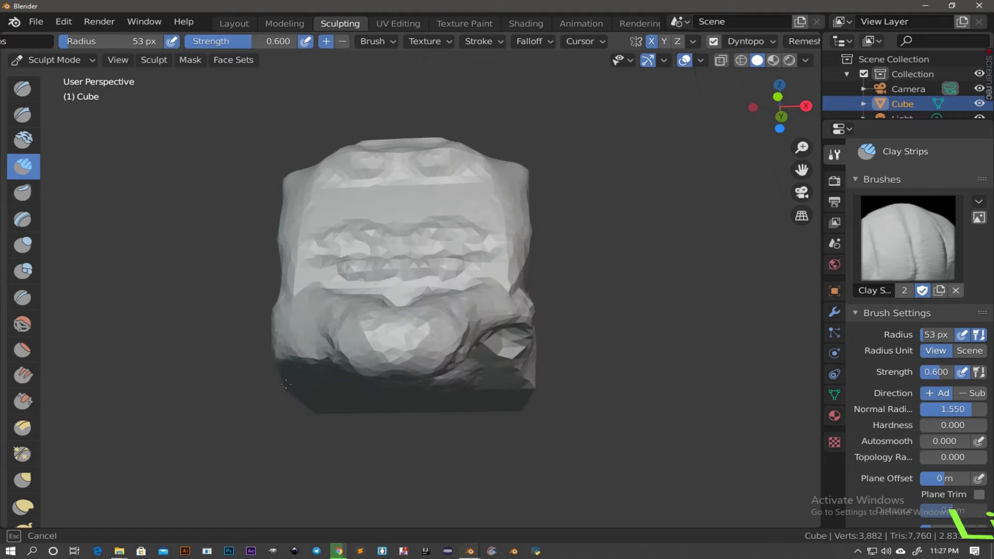
middle_drag(286, 384, 364, 381)
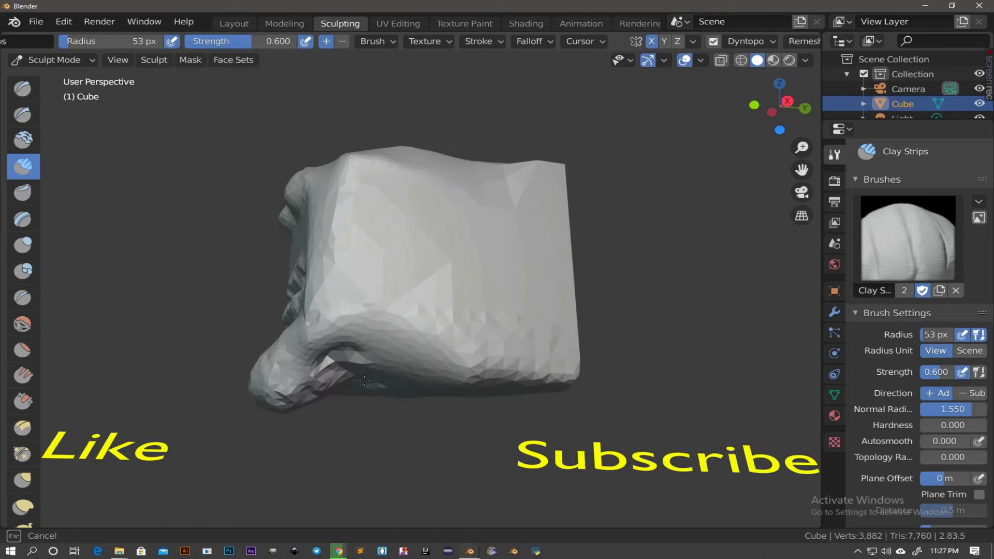
mouse_move(322, 322)
middle_down()
mouse_move(381, 258)
mouse_move(344, 237)
mouse_move(479, 289)
middle_up()
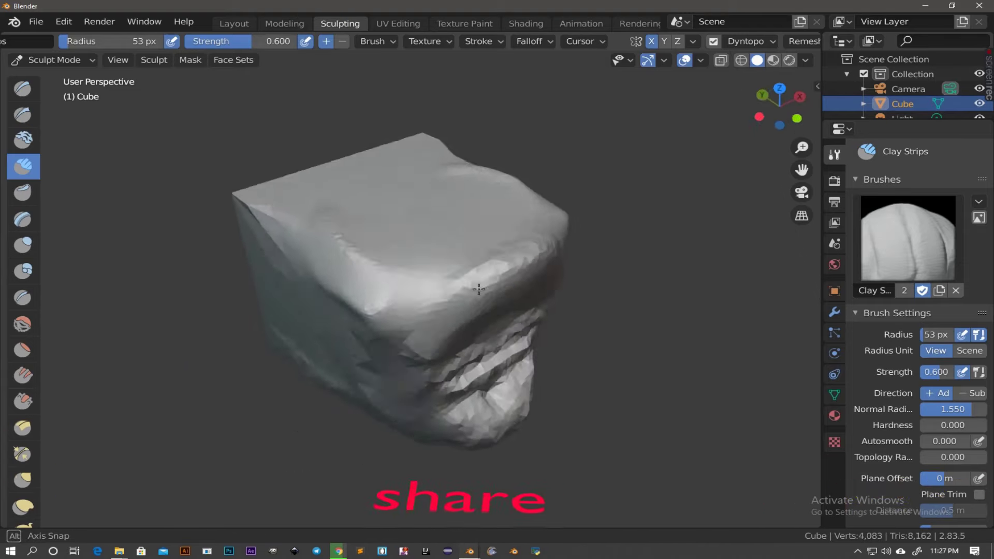
Switch to the Grab brush at 104 px radius.
click(23, 479)
key(f)
click(593, 304)
mouse_move(593, 304)
middle_down()
mouse_move(543, 244)
mouse_move(573, 200)
mouse_move(414, 213)
mouse_move(380, 257)
middle_up()
Switch to the Clay brush at 62 px radius.
key(c)
key(f)
click(298, 246)
mouse_move(297, 246)
middle_down()
mouse_move(268, 260)
mouse_move(333, 215)
mouse_move(449, 183)
middle_up()
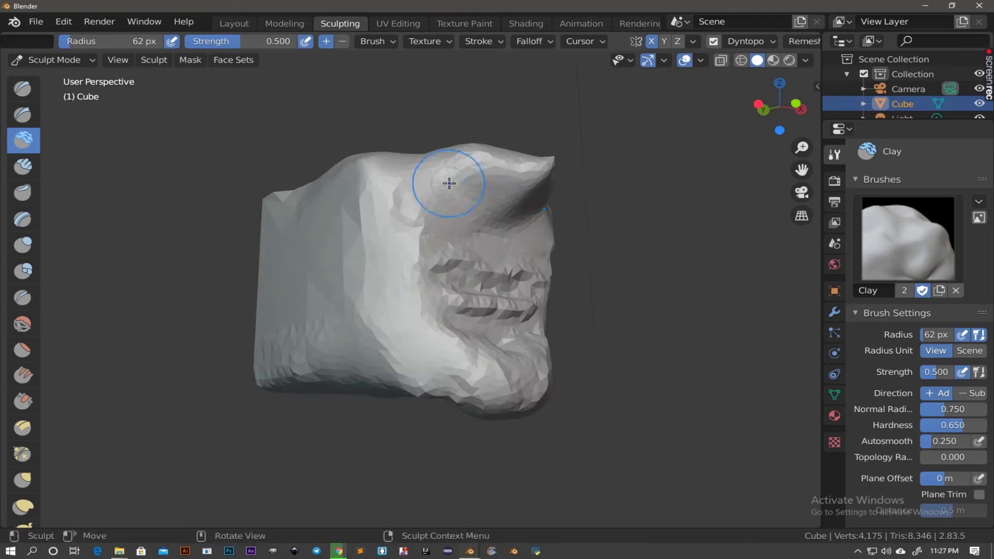
Round out the nose bulge with Clay Strips at strength 0.600 from several angles.
click(11, 168)
middle_drag(523, 262, 429, 204)
drag(427, 171, 440, 187)
mouse_move(440, 186)
middle_down()
mouse_move(404, 344)
mouse_move(326, 309)
mouse_move(281, 258)
middle_up()
drag(281, 258, 373, 311)
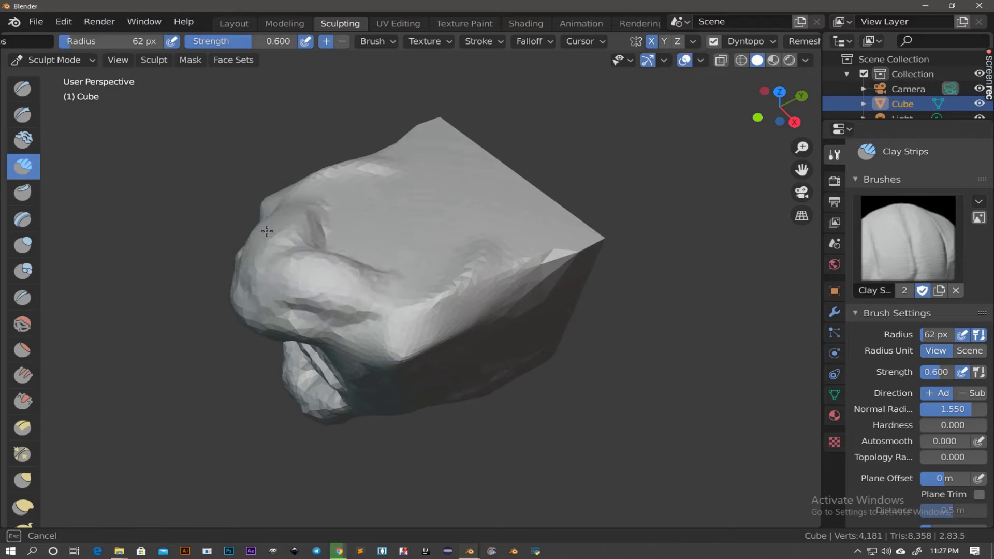
middle_drag(373, 311, 386, 155)
scroll(387, 156, up, 3)
drag(346, 127, 466, 140)
scroll(466, 139, down, 3)
mouse_move(466, 140)
middle_down()
mouse_move(489, 237)
mouse_move(437, 285)
mouse_move(398, 345)
mouse_move(1, 155)
middle_up()
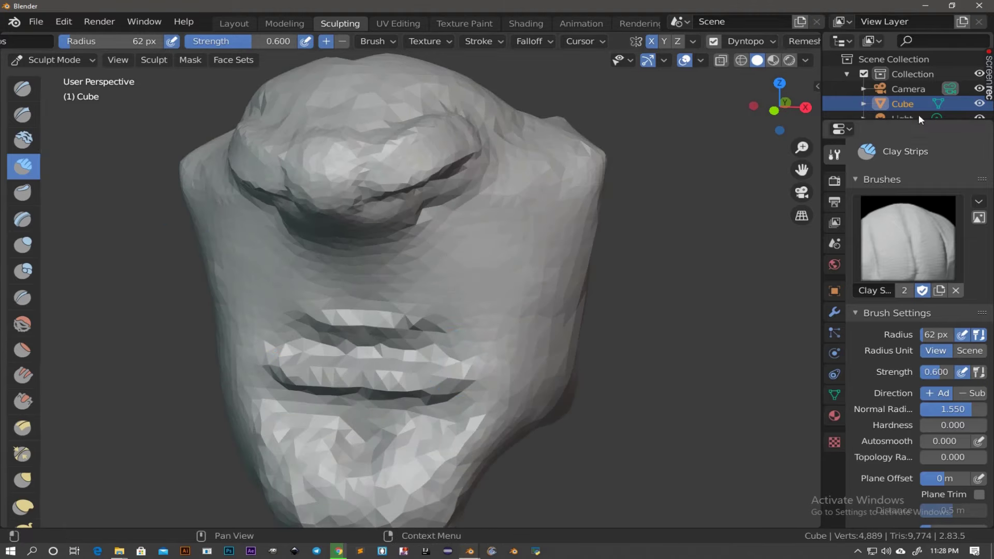
click(768, 45)
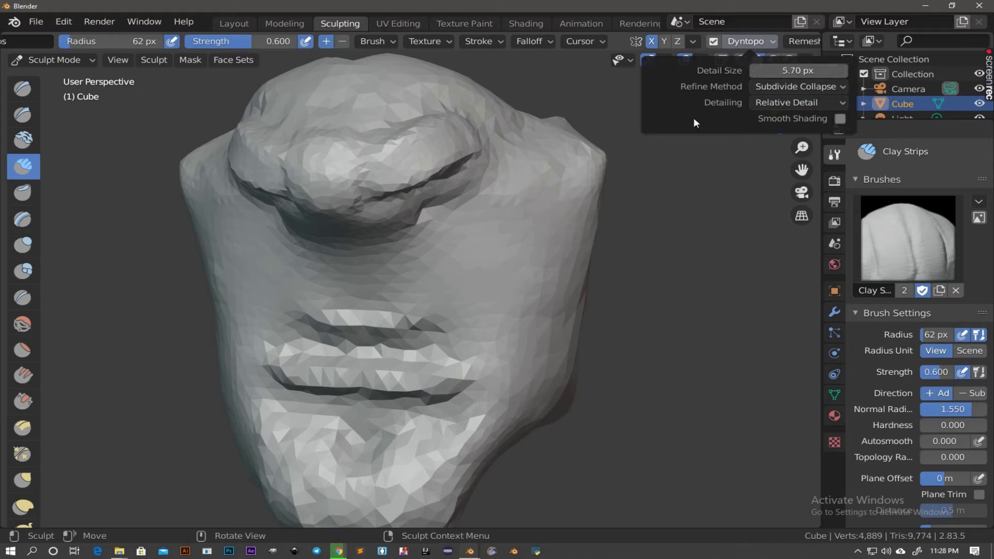
Switch to the Draw brush at 45 px radius.
key(x)
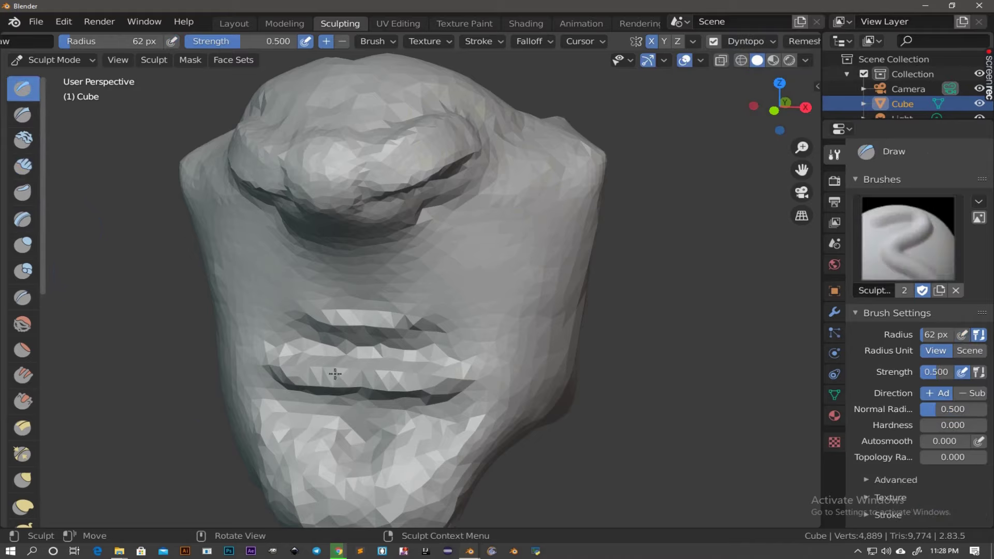
key(f)
click(339, 316)
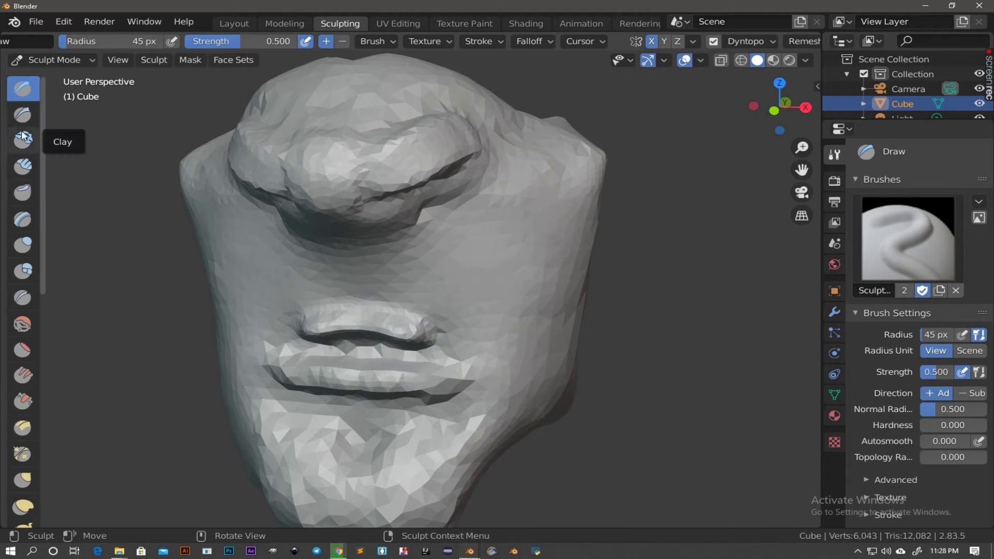
Sharpen the crease between the lips with the Draw Sharp brush.
click(23, 113)
click(32, 139)
click(17, 113)
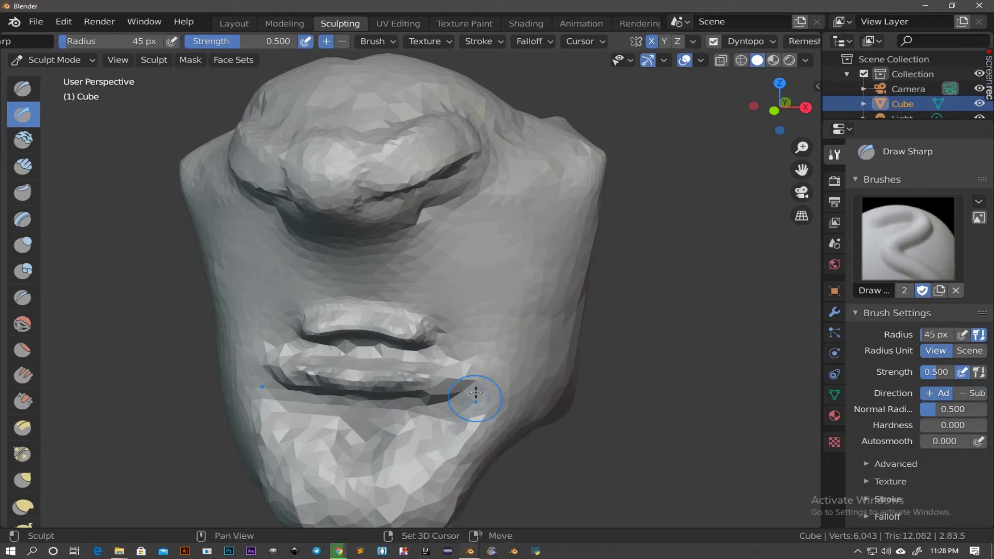
middle_drag(497, 450, 395, 395)
scroll(328, 389, up, 5)
mouse_move(328, 389)
mouse_down()
mouse_move(240, 450)
mouse_move(315, 490)
mouse_up()
mouse_move(314, 490)
middle_down()
mouse_move(399, 412)
mouse_move(267, 402)
middle_up()
scroll(266, 402, down, 3)
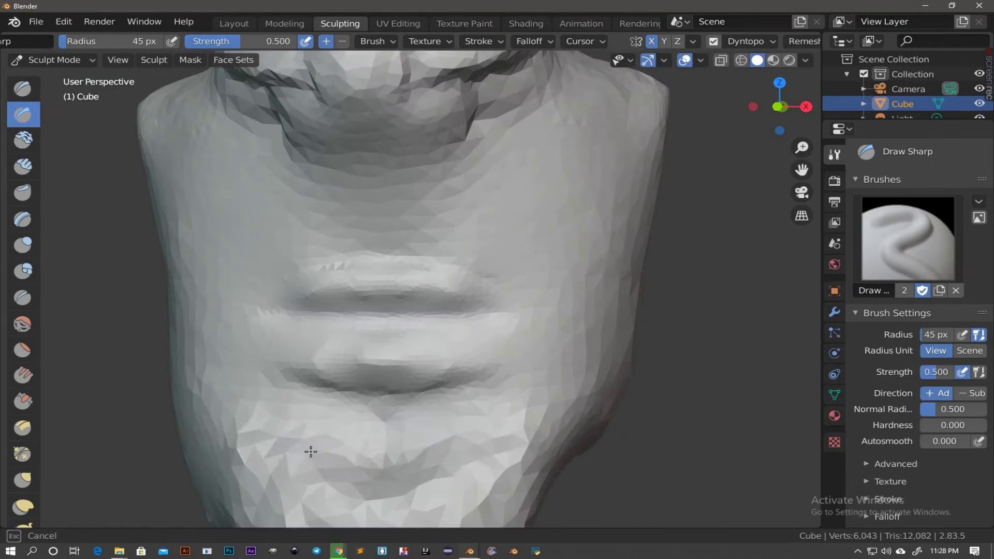
click(34, 150)
scroll(372, 395, down, 2)
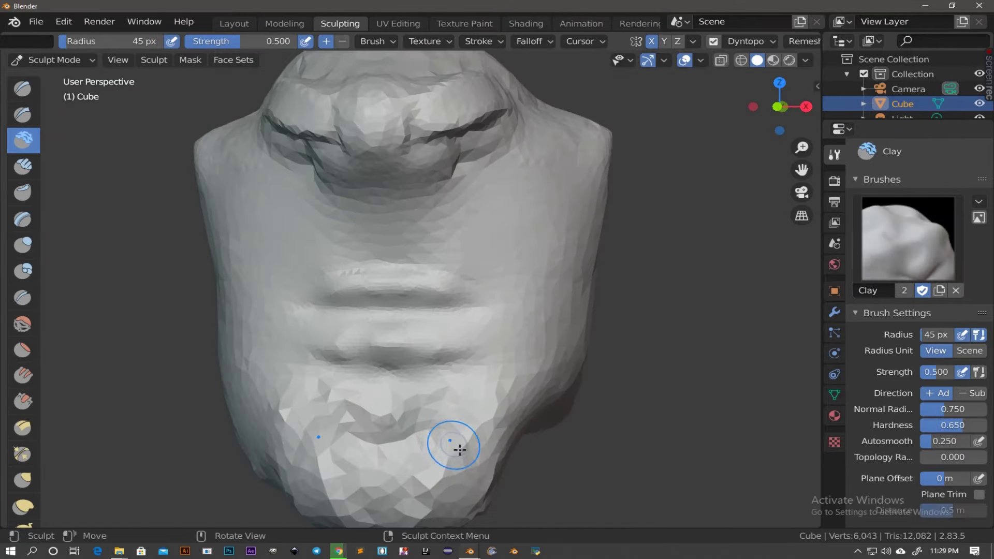
Build up the chin with the Clay brush.
drag(378, 439, 312, 418)
mouse_move(410, 423)
middle_down()
mouse_move(333, 388)
mouse_move(223, 418)
mouse_move(484, 460)
mouse_move(455, 456)
middle_up()
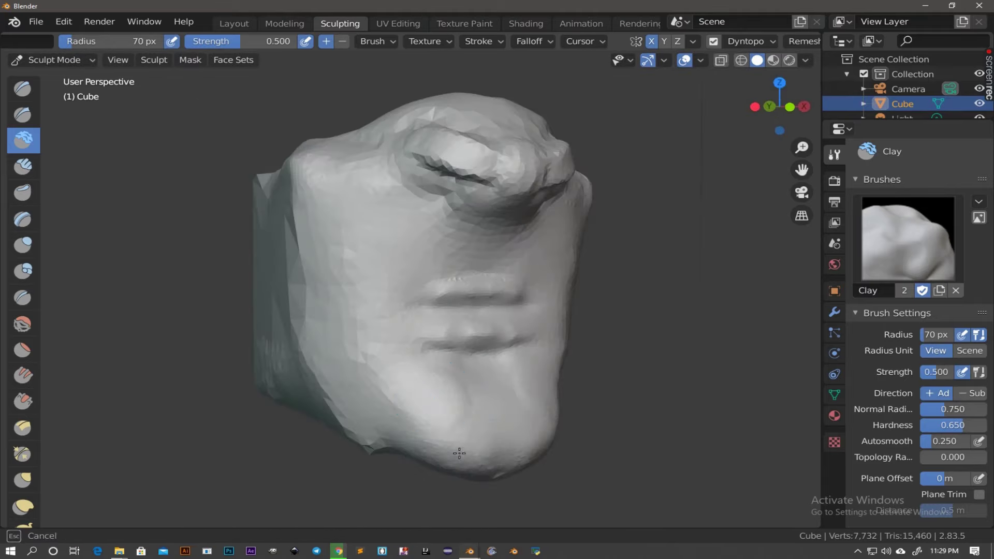
shift+drag(456, 449, 558, 432)
mouse_move(559, 433)
middle_down()
mouse_move(418, 370)
mouse_move(363, 399)
mouse_move(563, 452)
mouse_move(344, 285)
middle_up()
scroll(440, 226, up, 5)
Enlarge the nose, fill the crease beside it, and add clay atop the head.
mouse_move(332, 202)
mouse_down()
mouse_move(317, 232)
mouse_move(277, 177)
mouse_up()
mouse_move(337, 156)
mouse_down()
mouse_move(422, 222)
mouse_move(422, 200)
mouse_move(379, 270)
mouse_up()
scroll(379, 270, down, 3)
mouse_move(399, 328)
middle_down()
mouse_move(363, 338)
mouse_move(288, 328)
middle_up()
drag(289, 329, 178, 289)
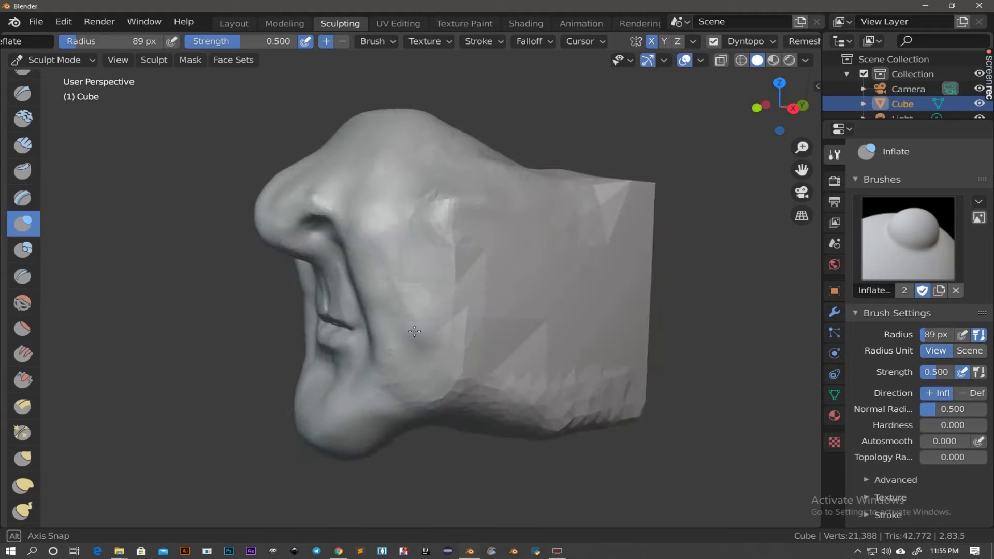
Set the Inflate brush to 47 px and inflate part of the lower face.
key(f)
click(476, 405)
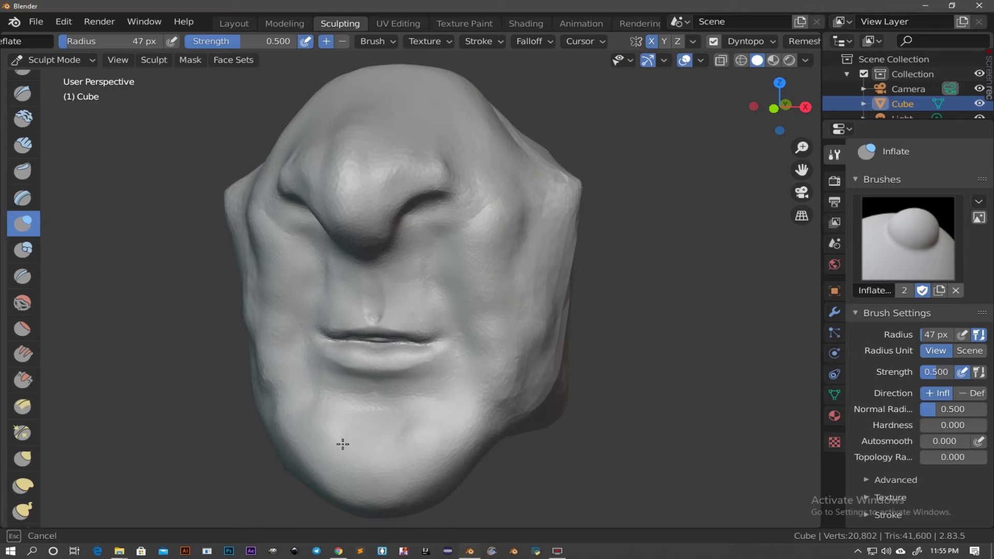
drag(342, 443, 457, 428)
middle_drag(457, 428, 496, 376)
mouse_move(488, 339)
middle_down()
mouse_move(430, 276)
mouse_move(443, 277)
middle_up()
scroll(402, 159, up, 1)
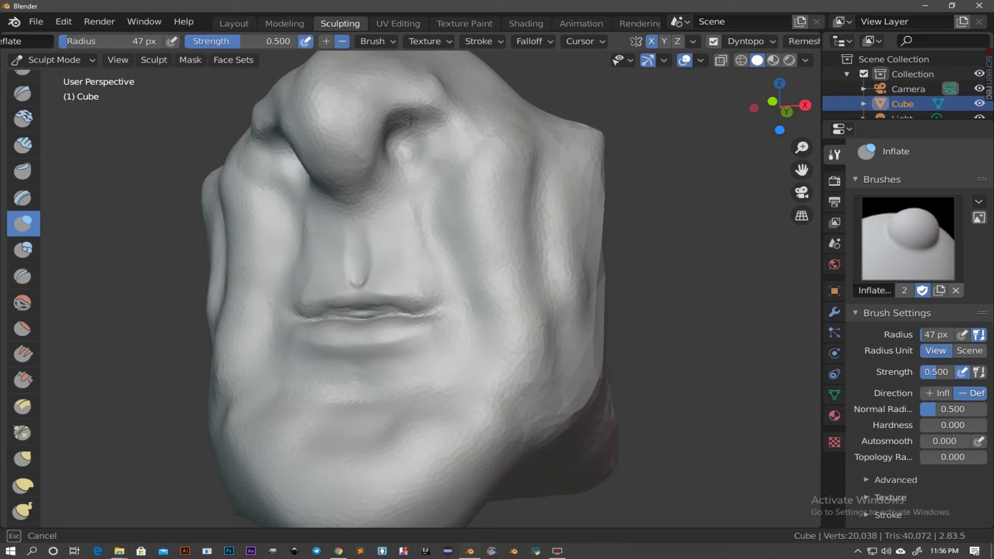
middle_drag(404, 147, 448, 280)
scroll(449, 279, down, 2)
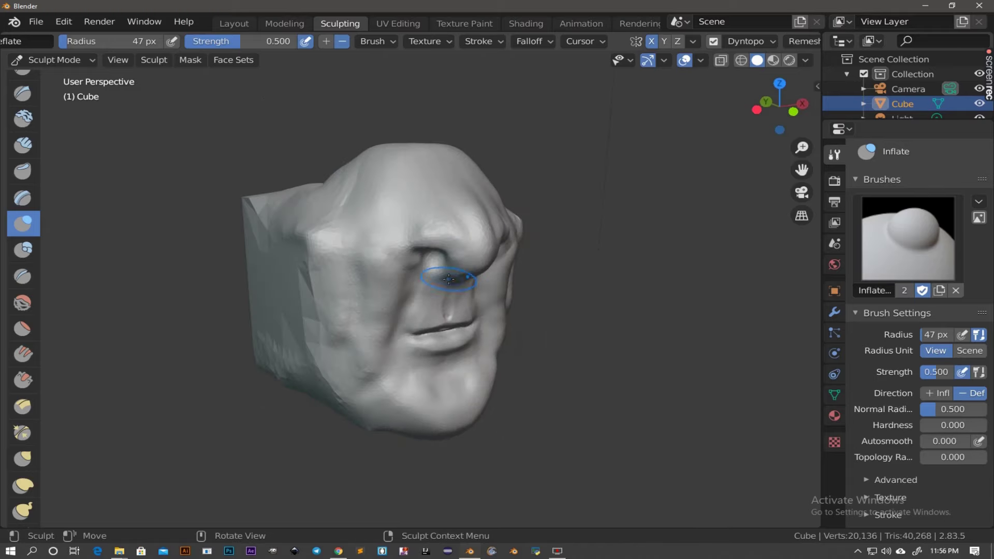
In Right Orthographic view, drag the nose outward with the Grab brush at 227 px radius.
click(24, 459)
key(KP_3)
key(f)
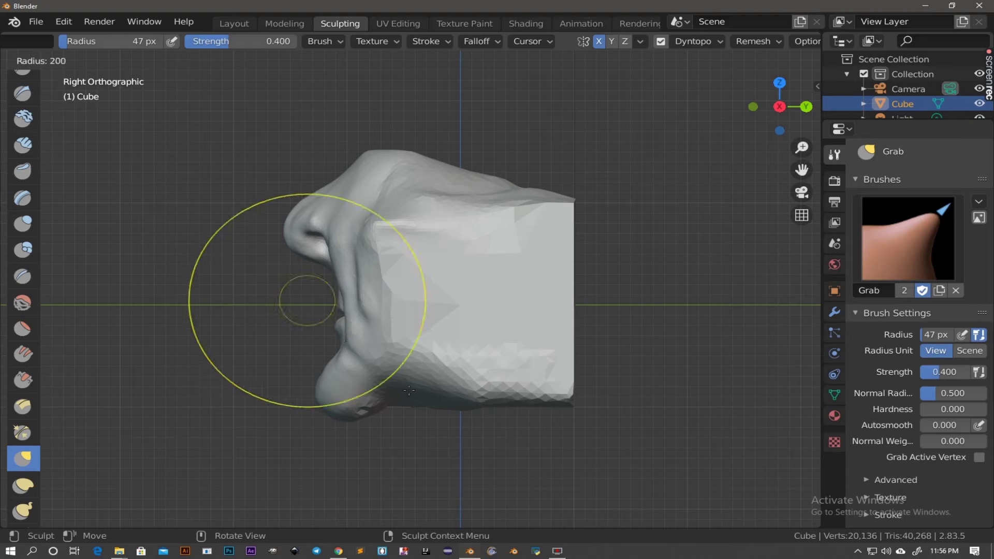
click(278, 266)
drag(278, 266, 291, 241)
Shrink the Grab brush to 55 px radius and turn the view back toward the front of the head.
mouse_move(290, 242)
middle_down()
mouse_move(522, 391)
mouse_move(381, 347)
mouse_move(444, 333)
mouse_move(412, 334)
middle_up()
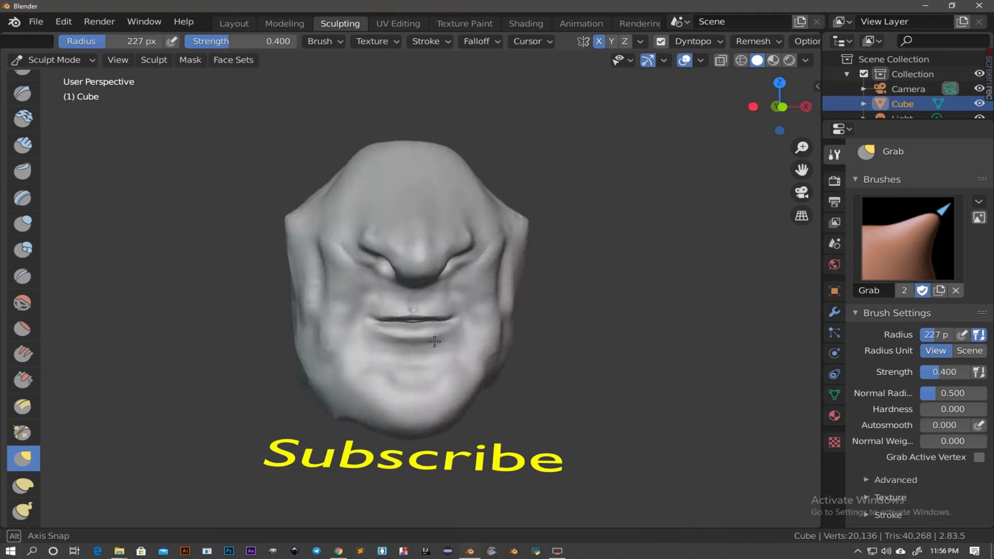
key(f)
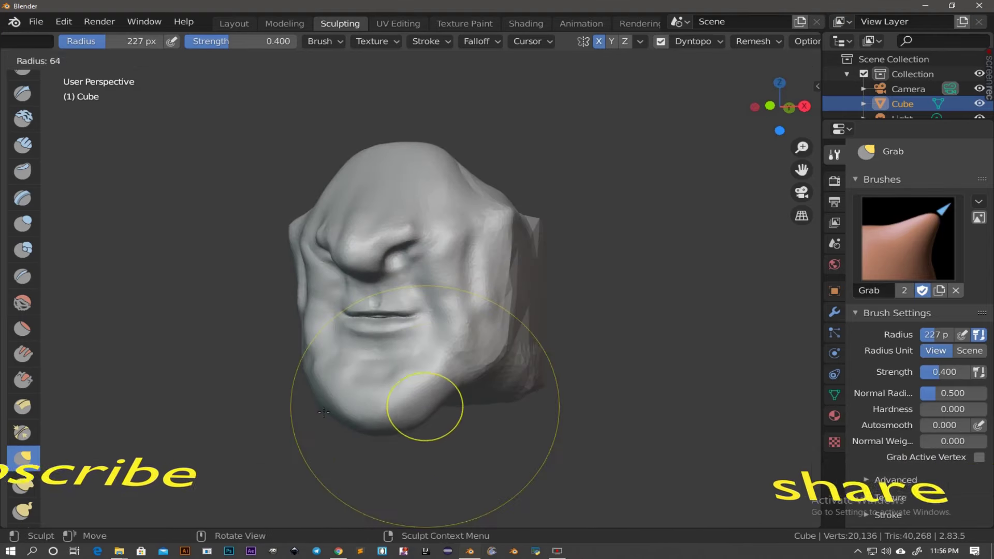
click(362, 393)
scroll(332, 305, up, 5)
scroll(366, 294, down, 5)
middle_drag(367, 294, 332, 249)
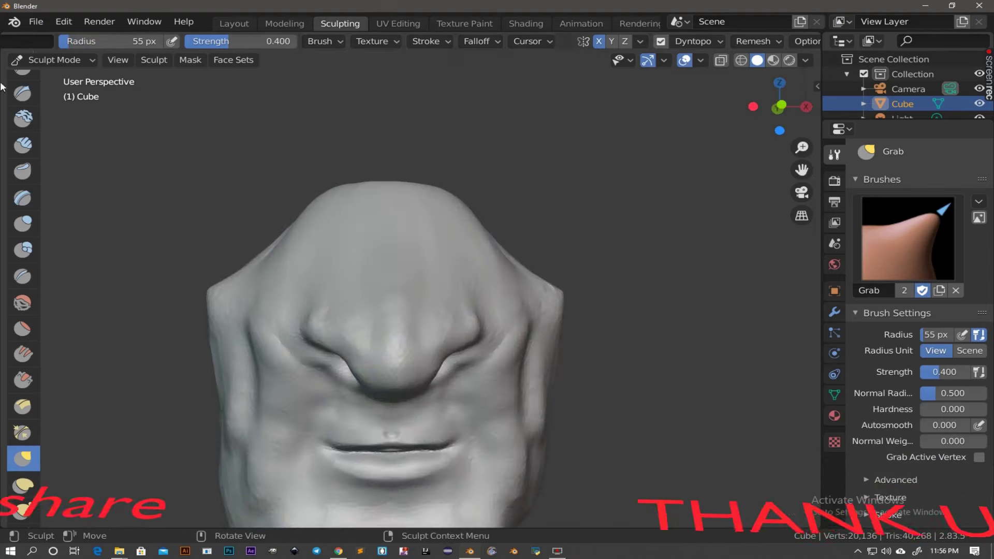
Select the Inflate brush and orbit to view the nose from the side.
click(23, 223)
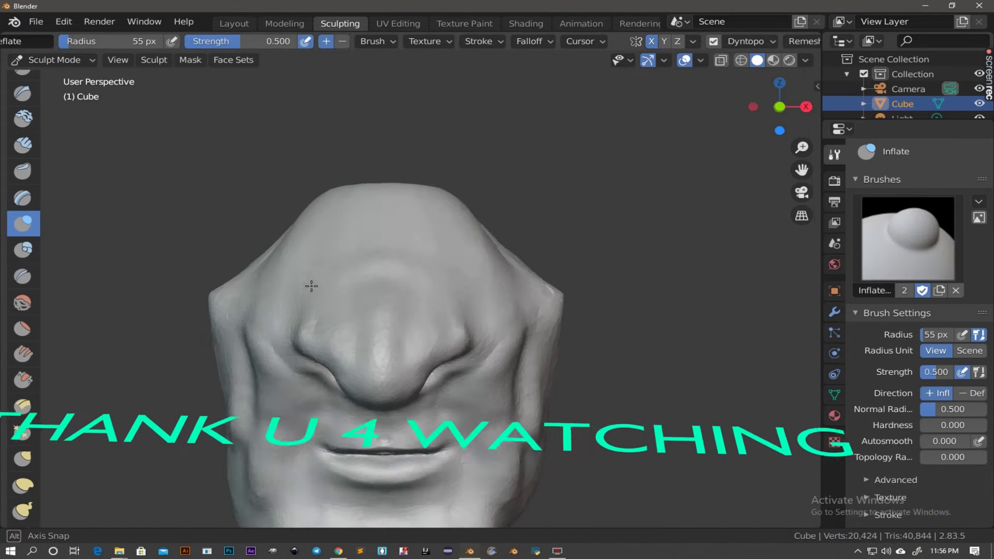
mouse_move(431, 275)
middle_down()
mouse_move(448, 285)
mouse_move(363, 260)
middle_up()
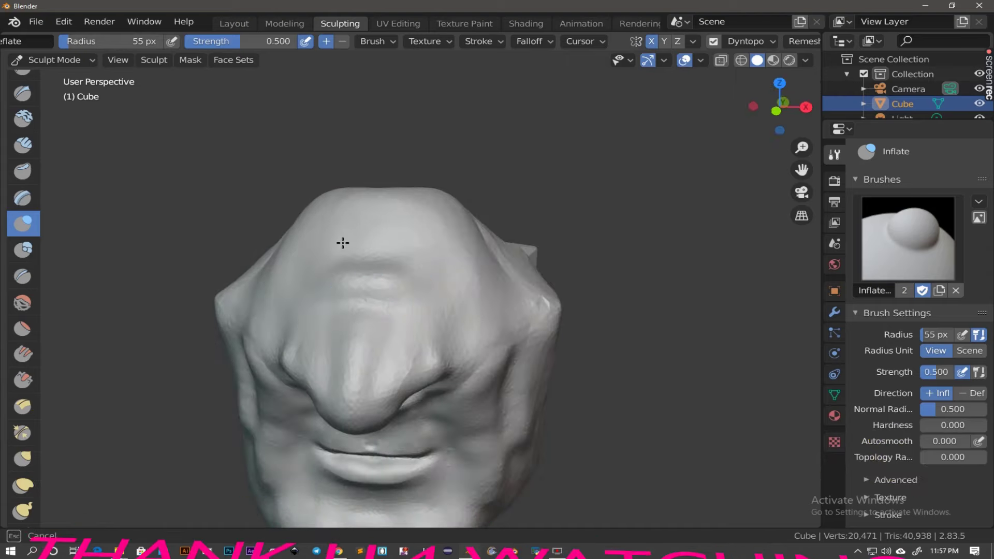
middle_drag(307, 246, 480, 279)
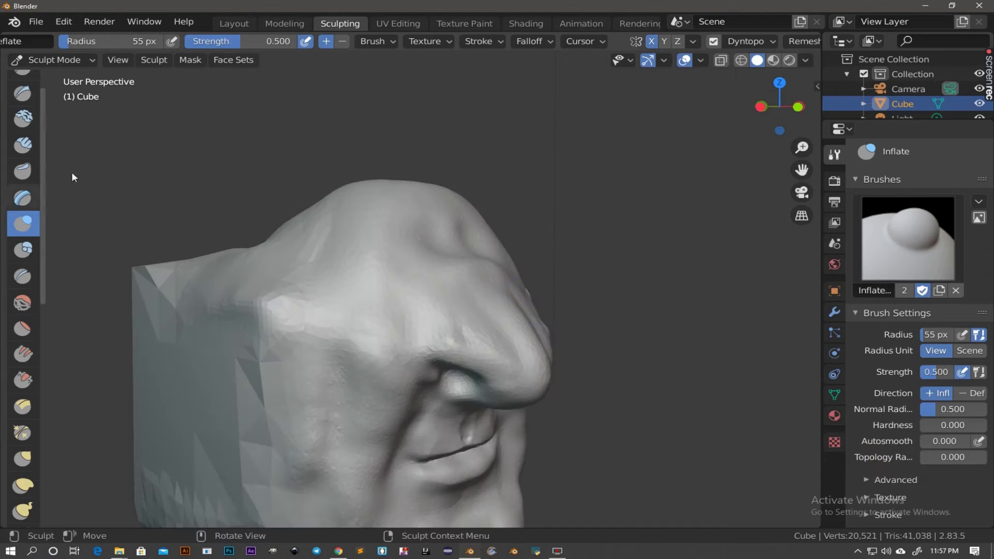
Cut a thin Draw Sharp groove across the forehead and check it from side and front.
click(23, 93)
middle_drag(505, 315, 456, 255)
drag(456, 255, 391, 259)
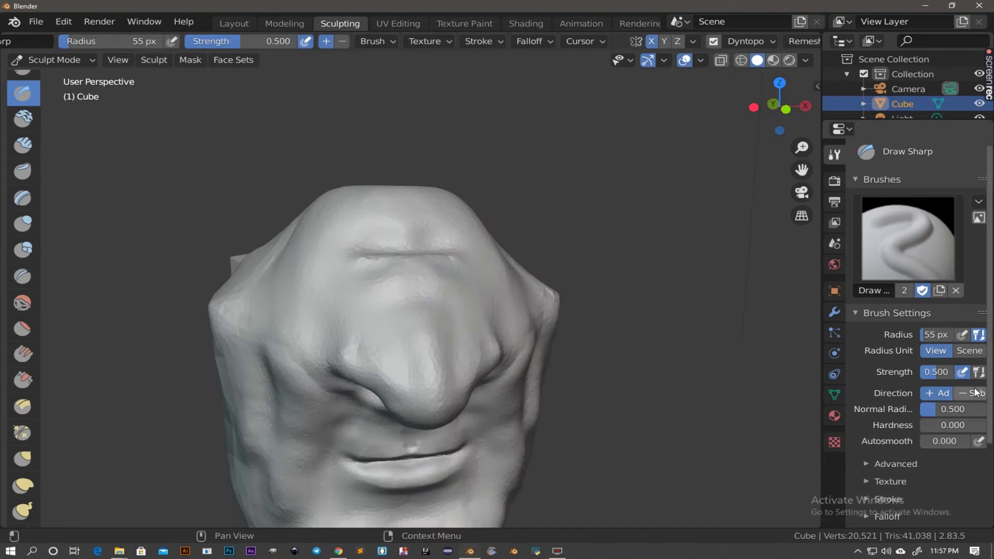
middle_drag(344, 259, 370, 235)
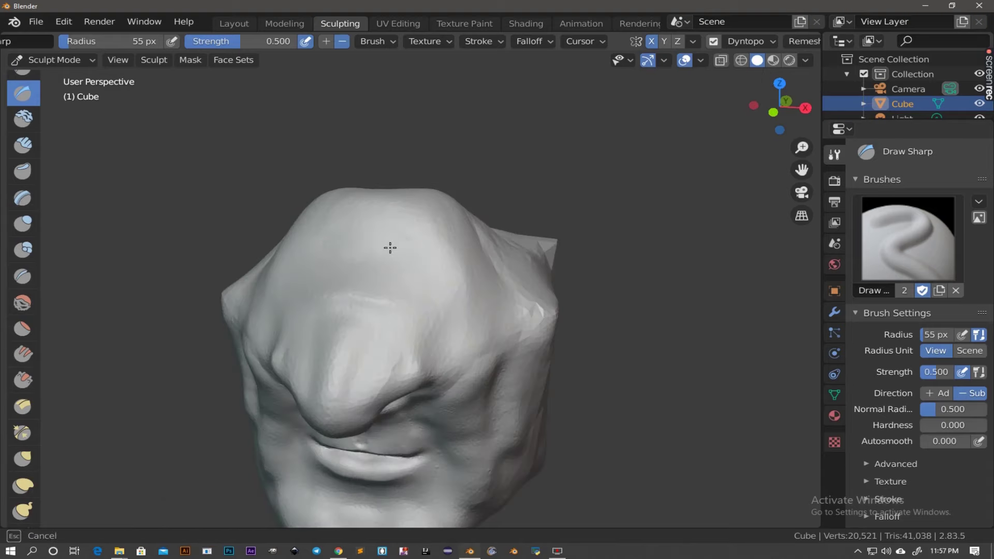
middle_drag(393, 285, 356, 274)
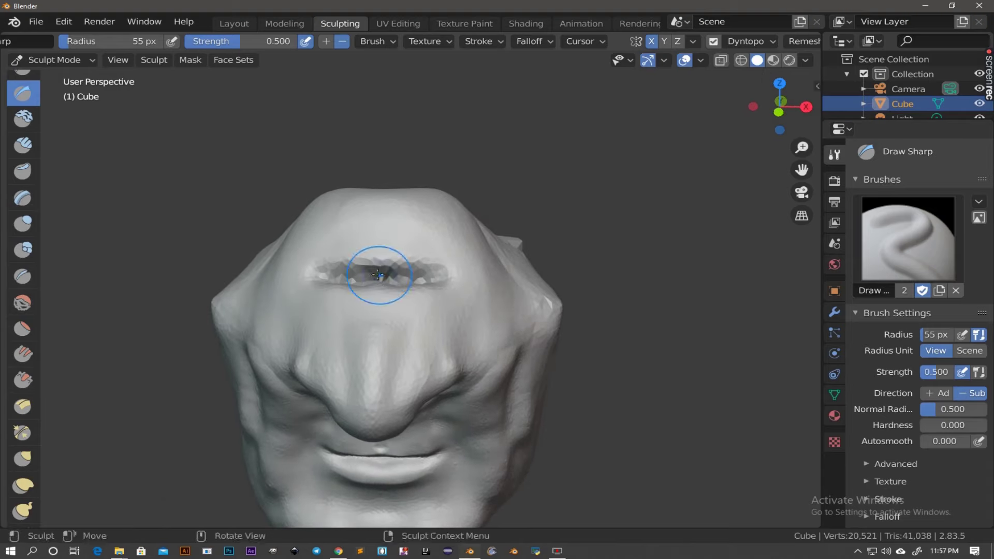
mouse_move(375, 283)
middle_down()
mouse_move(332, 284)
mouse_move(429, 274)
middle_up()
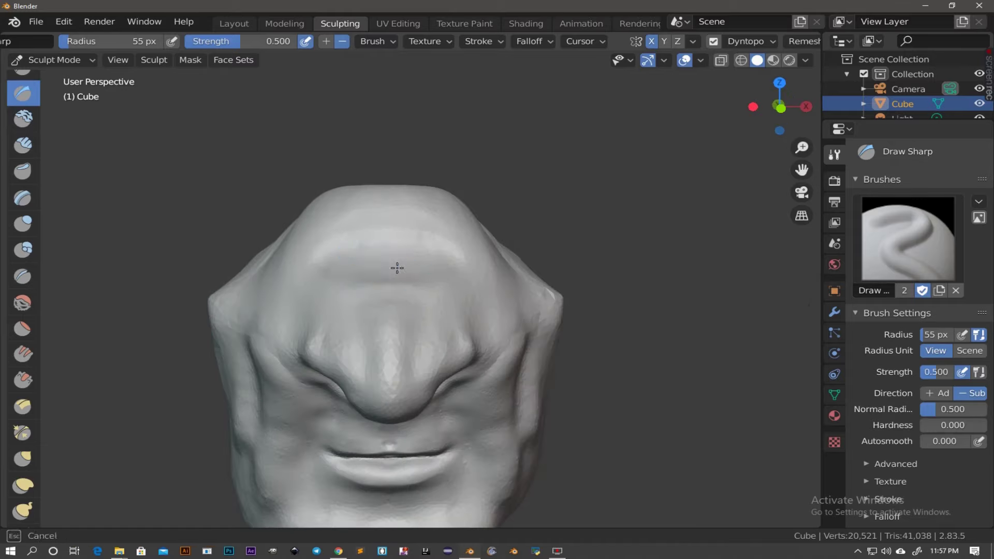
Orbit around the head toward the mouth and select the Scrape brush.
middle_drag(397, 268, 422, 362)
scroll(455, 385, up, 2)
scroll(407, 262, up, 5)
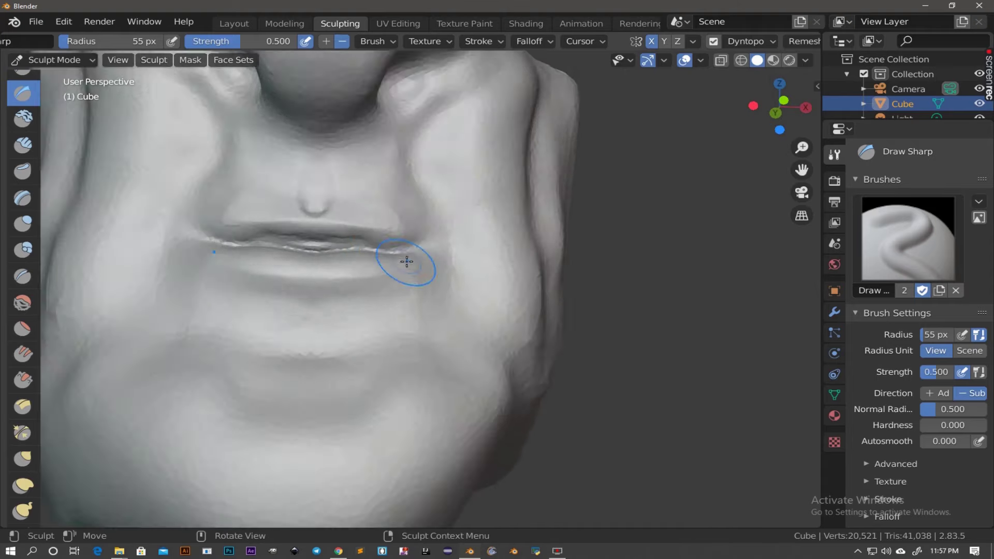
scroll(407, 261, down, 5)
mouse_move(321, 321)
middle_down()
mouse_move(355, 326)
mouse_move(44, 237)
middle_up()
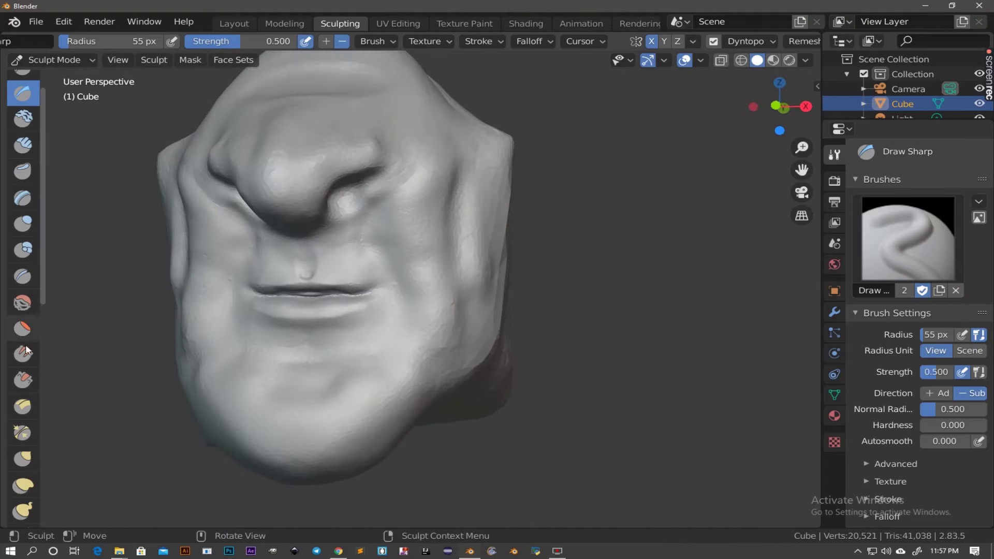
click(23, 380)
Set the Scrape brush to 39 px radius and 0.924 strength.
key(f)
click(259, 311)
scroll(195, 272, up, 4)
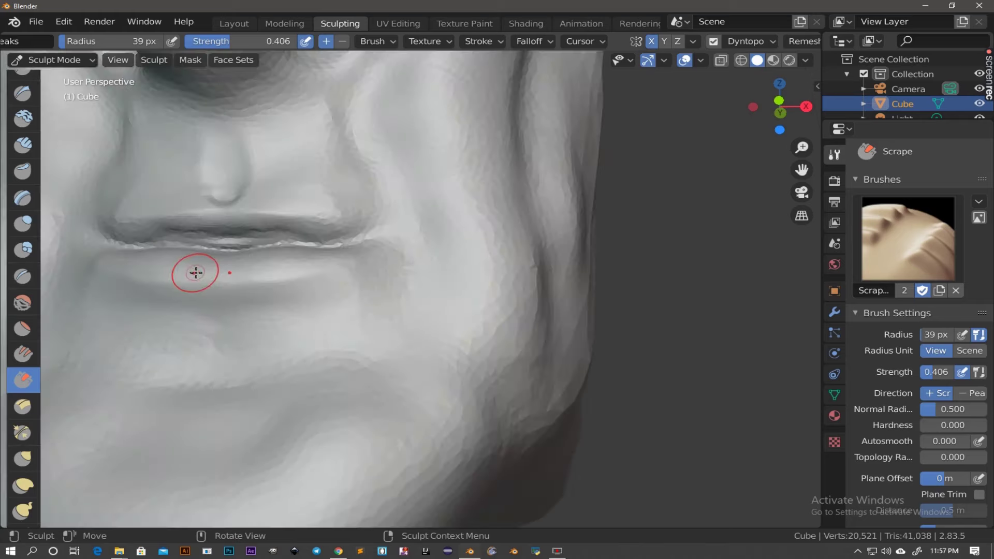
scroll(194, 272, up, 2)
right_click(411, 269)
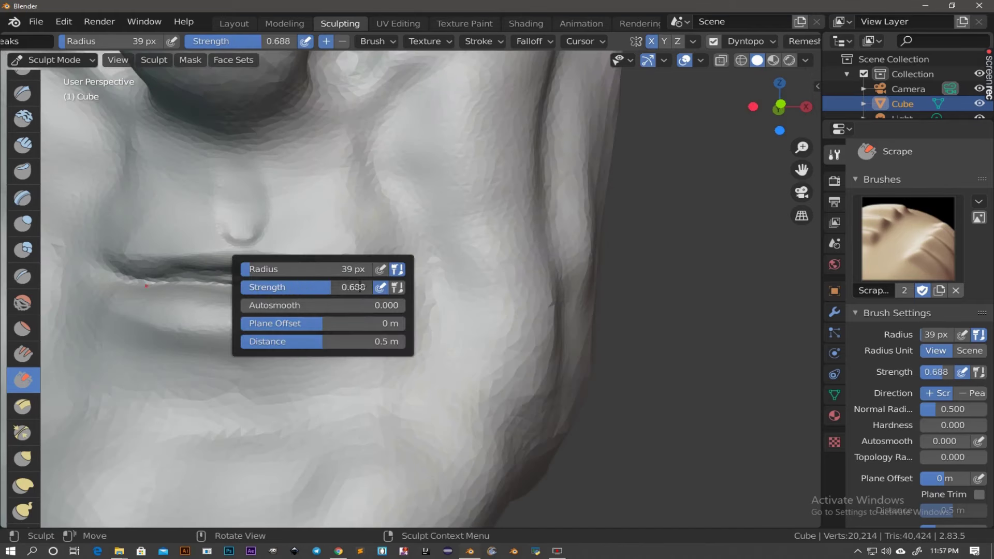
drag(351, 287, 416, 286)
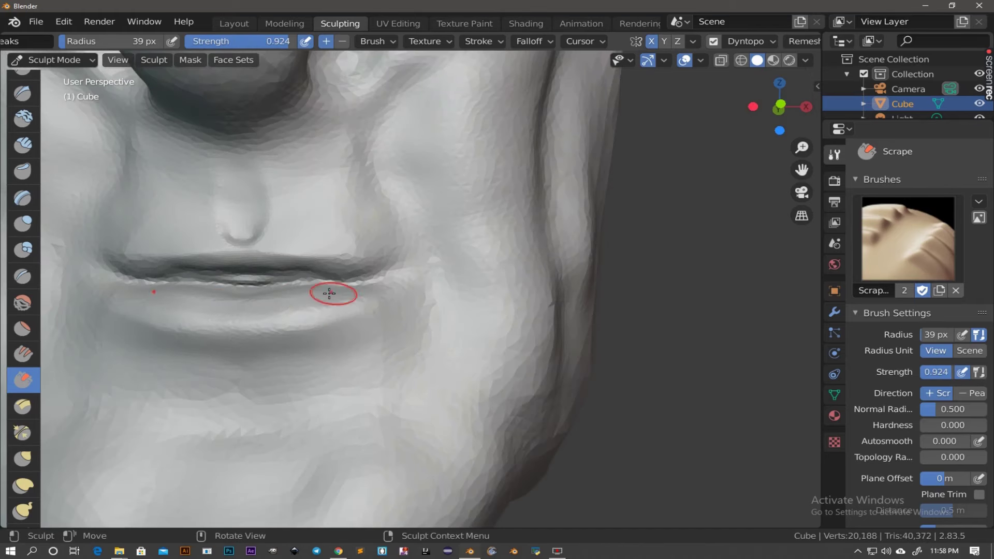
Orbit around the face to work the area under the lower lip.
middle_drag(236, 296, 283, 308)
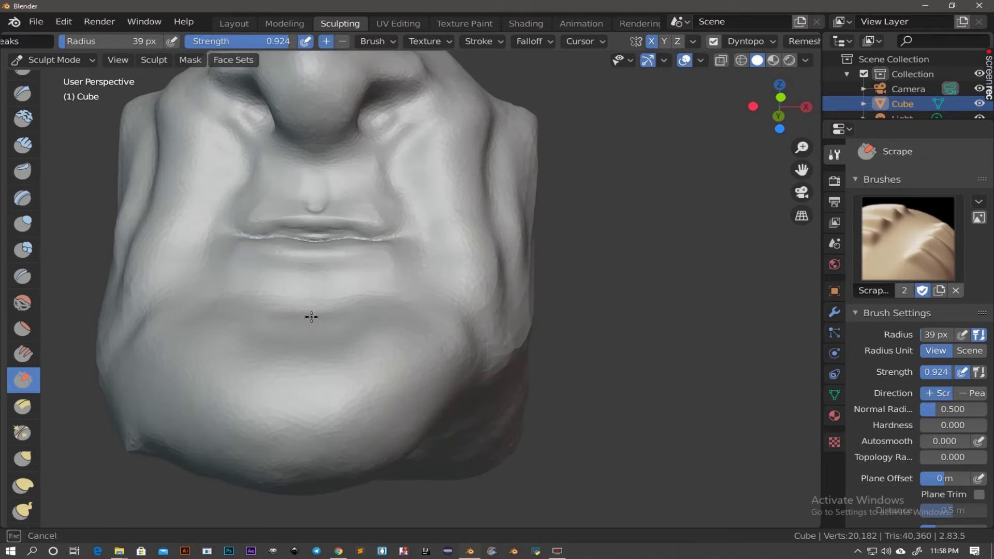
mouse_move(319, 292)
middle_down()
mouse_move(257, 362)
mouse_move(389, 348)
mouse_move(344, 311)
middle_up()
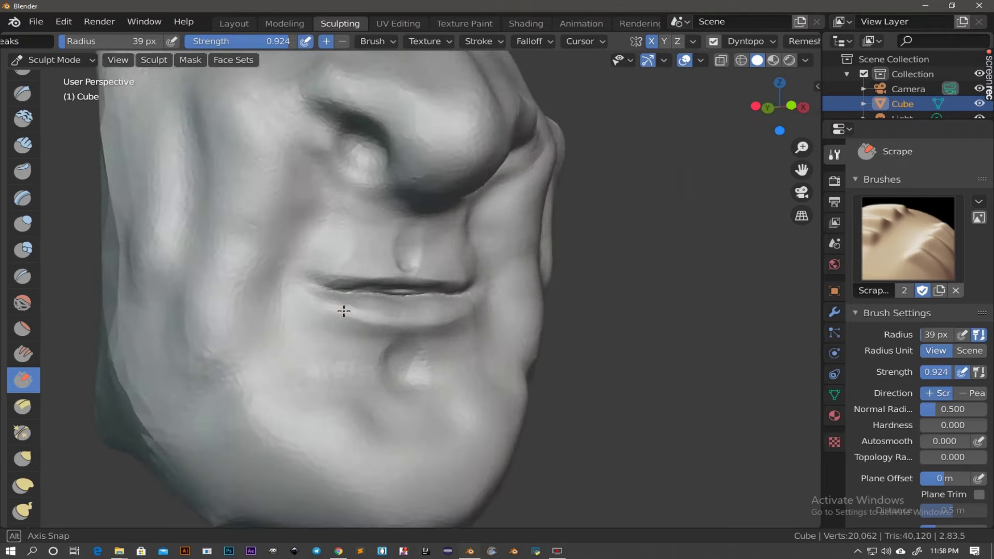
scroll(163, 226, up, 5)
scroll(179, 253, down, 5)
mouse_move(296, 260)
middle_down()
mouse_move(377, 277)
mouse_move(264, 271)
mouse_move(38, 153)
middle_up()
scroll(31, 200, up, 2)
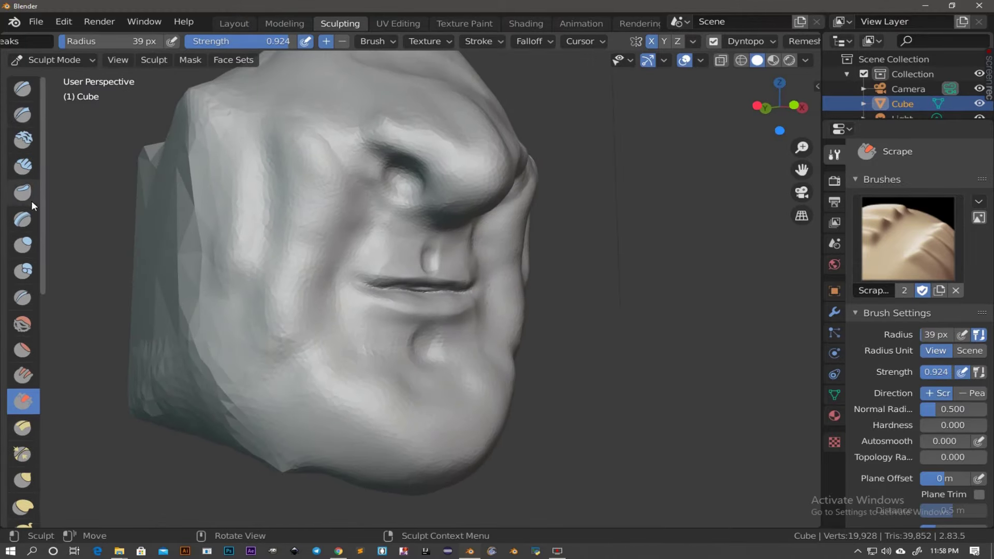
Select the Crease brush and orbit and zoom to frame the mouth and cheeks.
click(25, 297)
middle_drag(217, 269, 355, 261)
scroll(354, 262, up, 3)
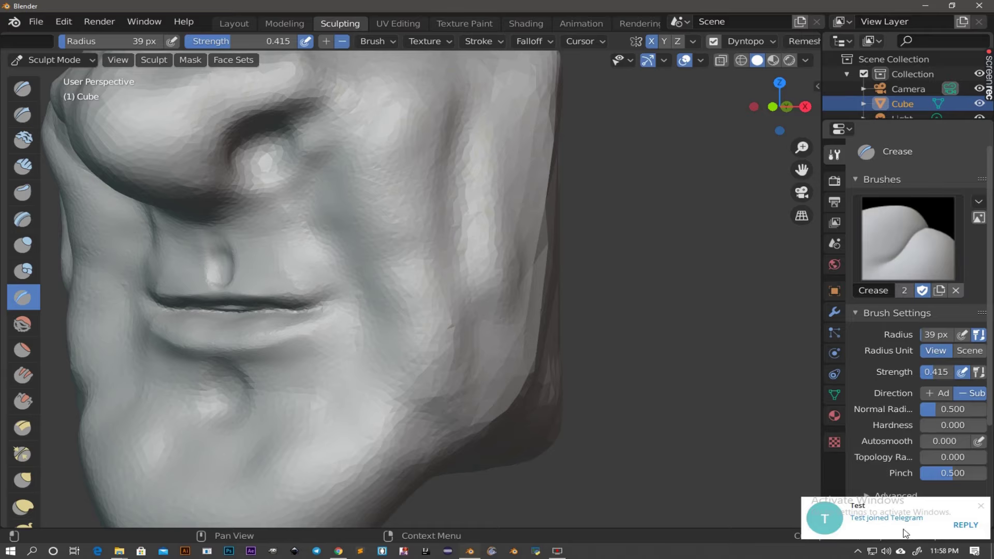
scroll(334, 346, down, 5)
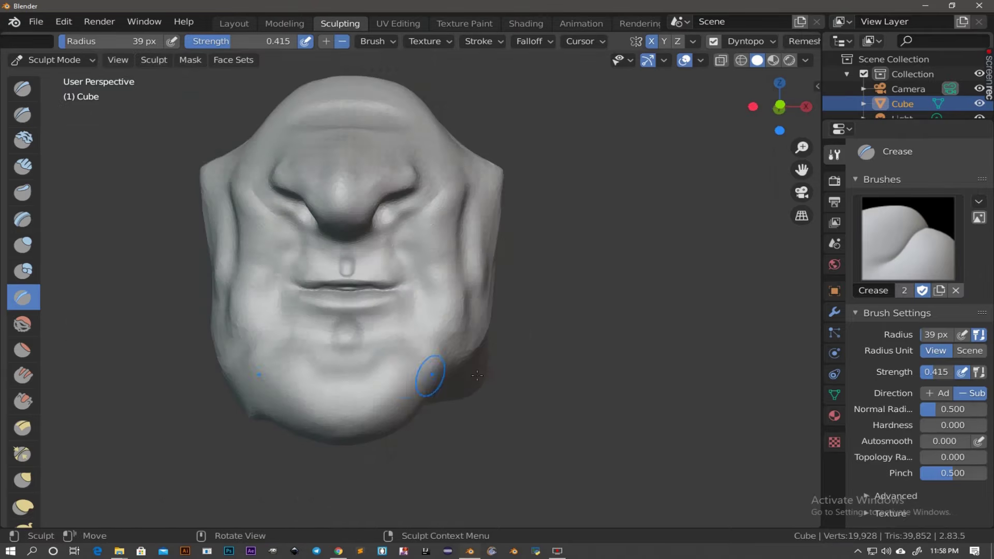
scroll(399, 373, up, 3)
middle_drag(473, 340, 362, 334)
scroll(362, 335, up, 2)
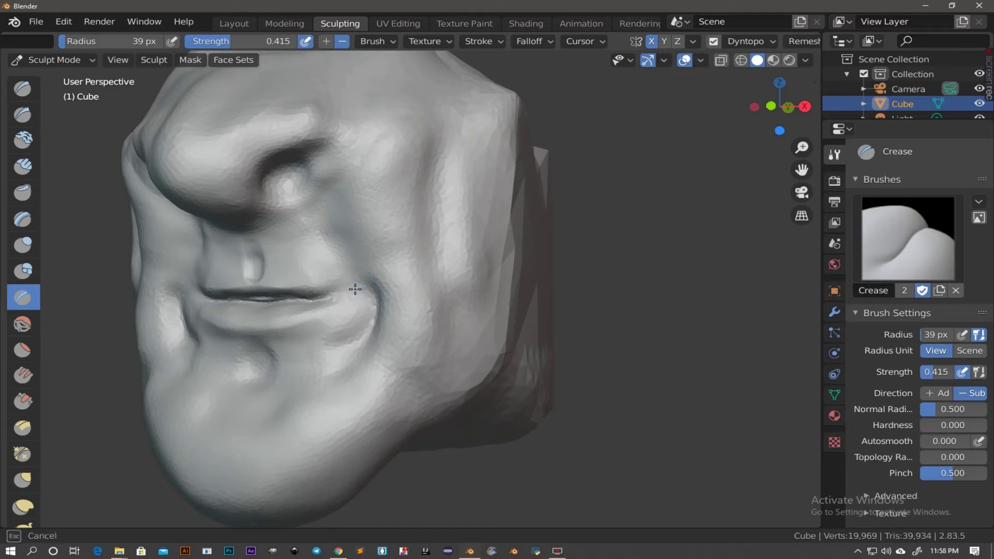
middle_drag(355, 289, 248, 282)
scroll(427, 285, up, 2)
scroll(481, 153, up, 2)
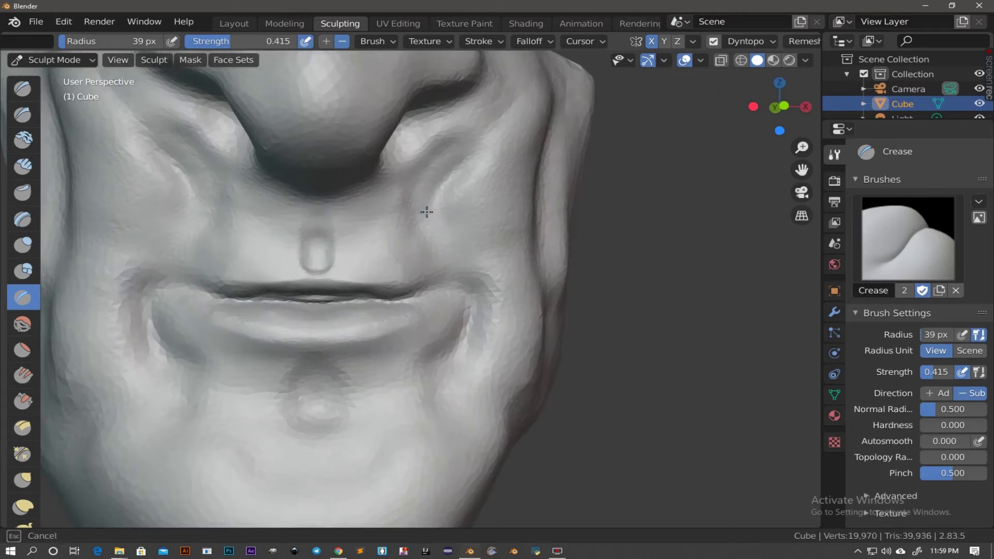
scroll(428, 233, down, 3)
middle_drag(428, 233, 368, 268)
scroll(289, 197, up, 3)
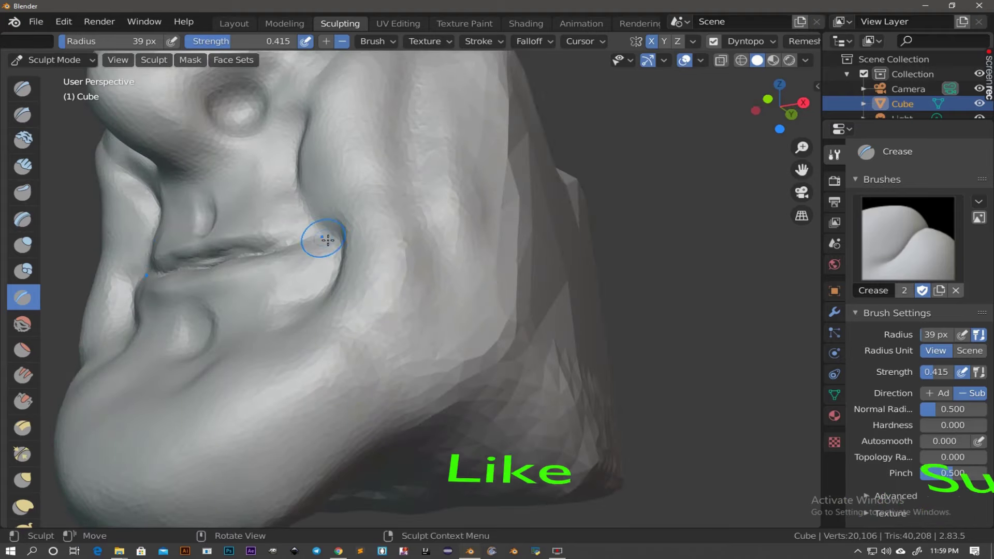
scroll(289, 196, down, 3)
middle_drag(288, 196, 349, 207)
Shrink the brush to 21 px and carve a deep crease line into the right cheek.
key(f)
click(375, 290)
mouse_move(375, 290)
middle_down()
mouse_move(355, 148)
mouse_move(333, 178)
middle_up()
drag(430, 161, 435, 211)
drag(441, 160, 444, 289)
scroll(444, 289, down, 3)
mouse_move(444, 288)
middle_down()
mouse_move(476, 295)
mouse_move(466, 355)
mouse_move(406, 349)
middle_up()
scroll(476, 296, up, 3)
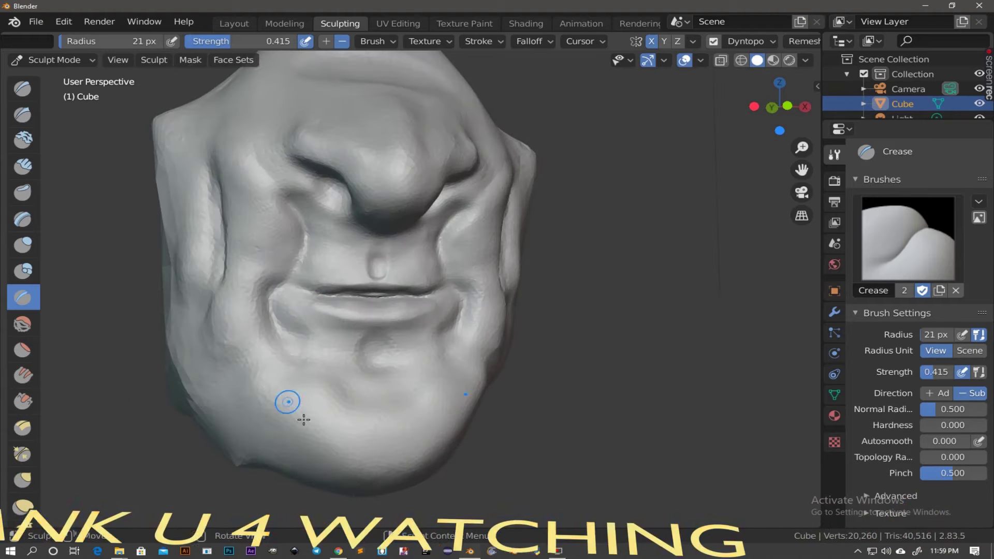
Add a crease below the mouth, undo it with Ctrl+Z, and inspect the face at three-quarter view.
drag(324, 412, 372, 384)
scroll(350, 337, down, 4)
key(ctrl+z)
mouse_move(344, 329)
middle_down()
mouse_move(424, 310)
mouse_move(383, 290)
mouse_move(393, 295)
middle_up()
scroll(382, 307, up, 3)
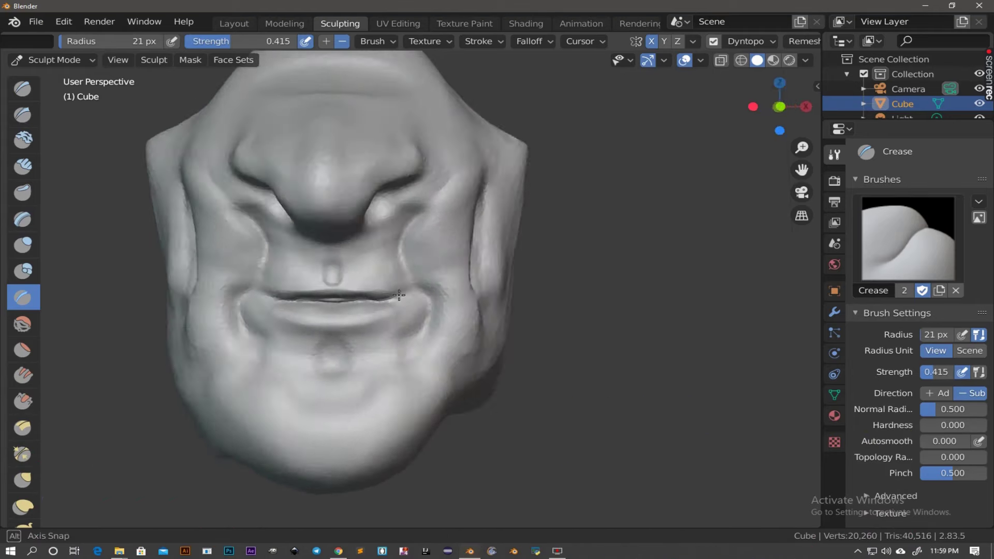
scroll(393, 296, up, 2)
scroll(394, 296, down, 1)
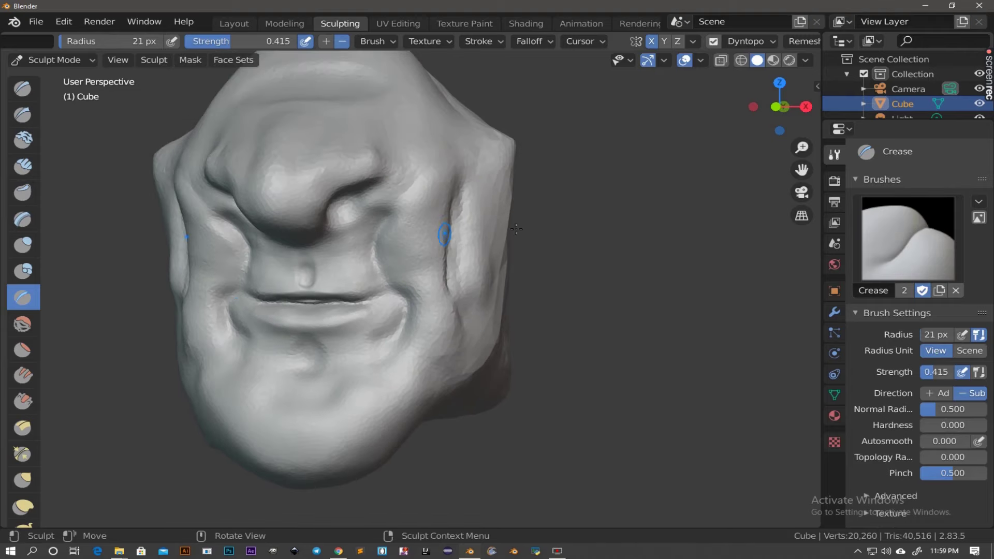
mouse_move(443, 235)
middle_down()
mouse_move(492, 307)
mouse_move(476, 306)
middle_up()
Select Elastic Deform, enlarge it to about 64 px, and zoom out around the cube.
click(31, 501)
scroll(493, 393, down, 2)
key(f)
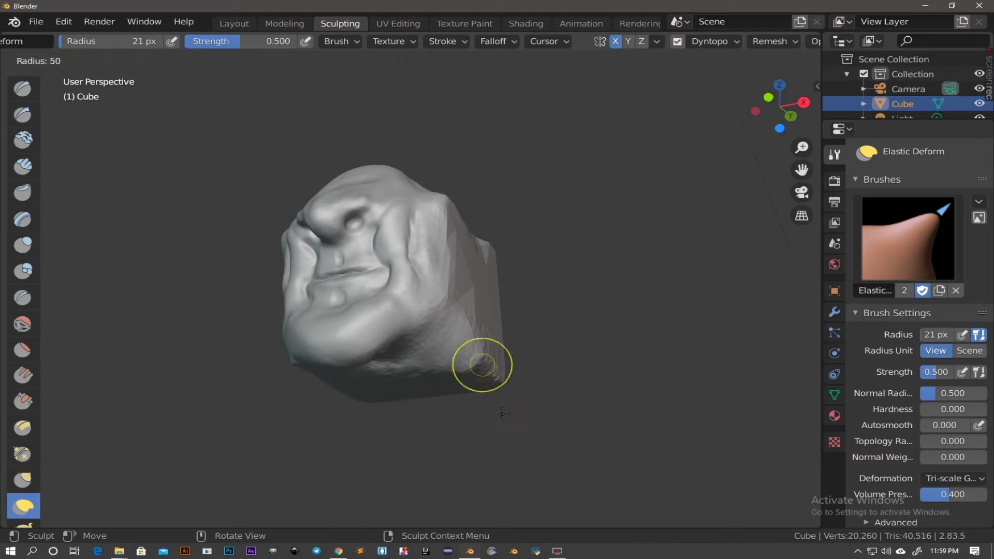
middle_drag(477, 362, 514, 418)
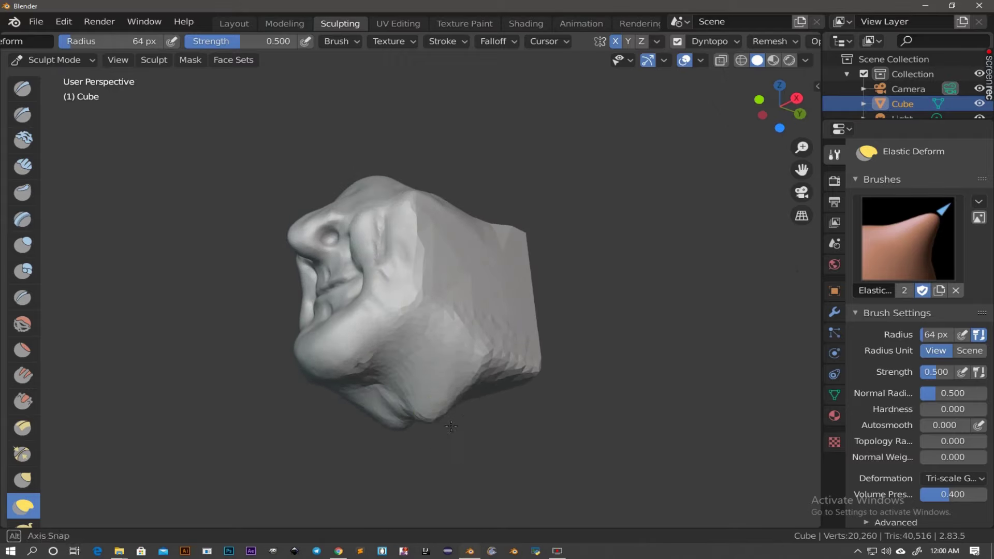
middle_drag(421, 394, 395, 425)
scroll(18, 464, down, 2)
scroll(18, 464, down, 3)
scroll(18, 464, down, 3)
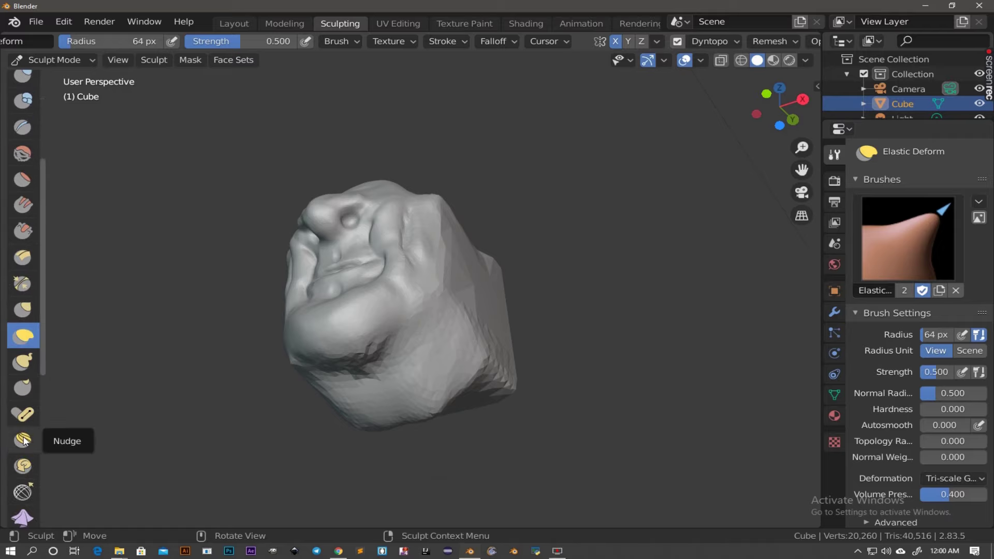
scroll(29, 456, down, 2)
scroll(30, 476, down, 4)
scroll(30, 476, down, 3)
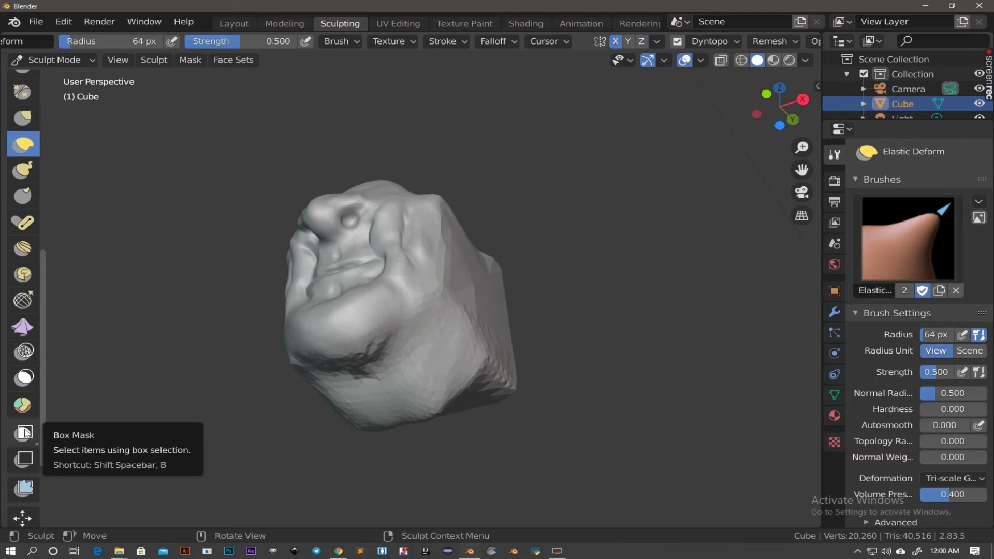
Paint a mask across the cube's underside with the Mask brush.
click(24, 377)
middle_drag(558, 496, 431, 388)
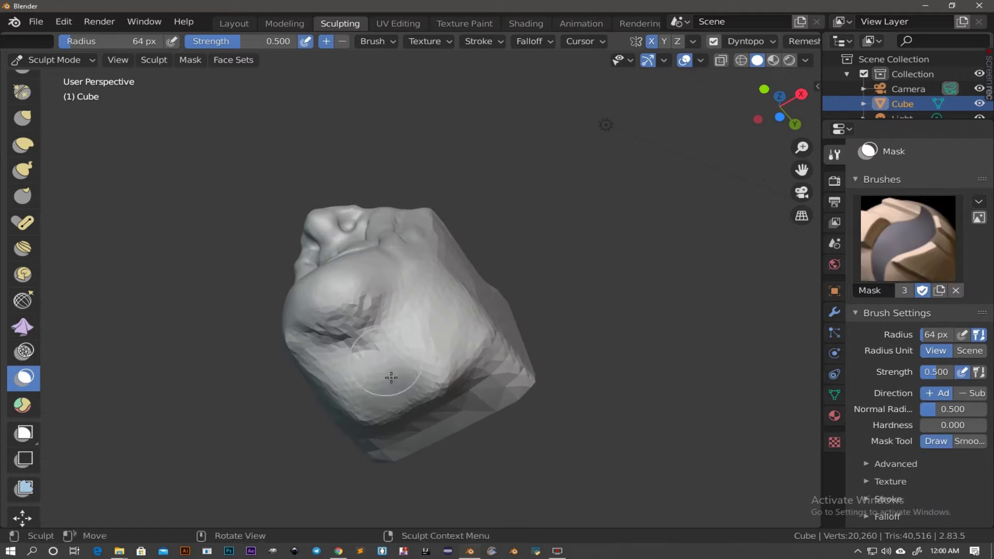
drag(384, 361, 425, 394)
middle_drag(425, 393, 467, 413)
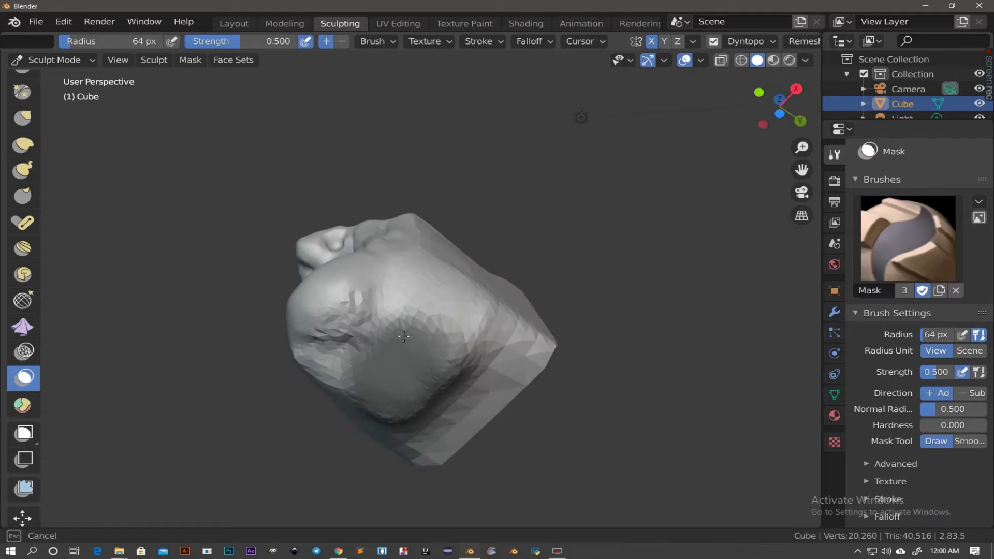
middle_drag(405, 392, 481, 318)
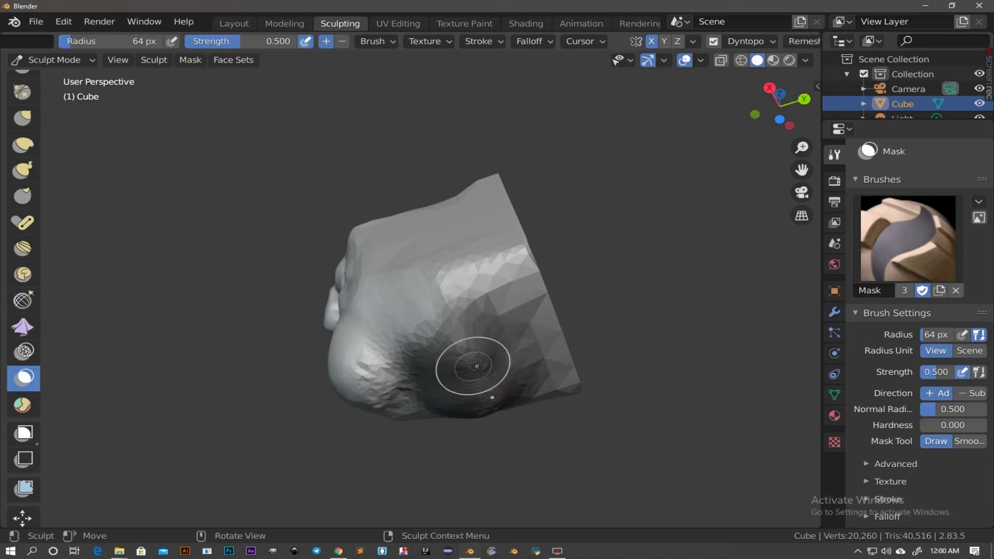
Clear the mask, repaint a small patch on the bottom, and invert it with Ctrl+I.
key(alt+m)
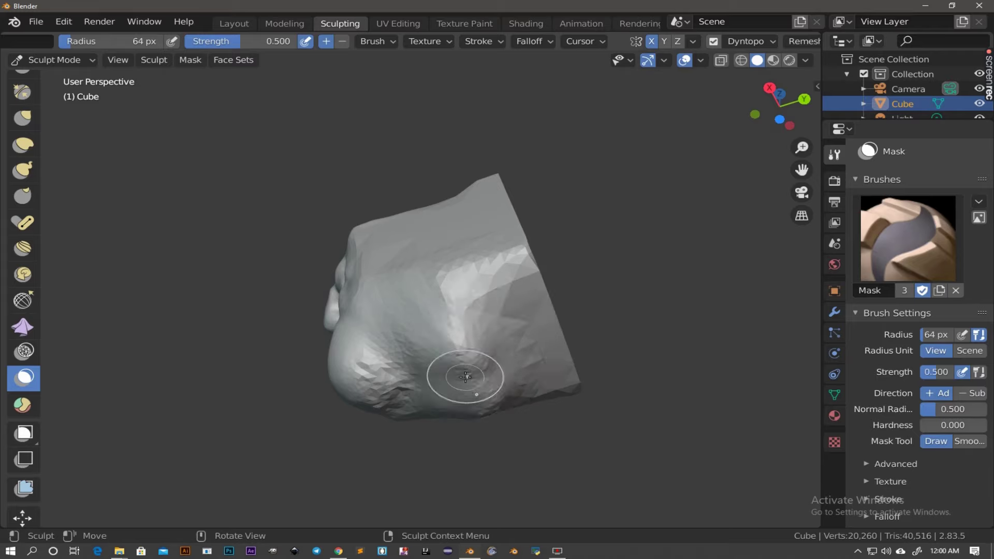
drag(467, 376, 467, 375)
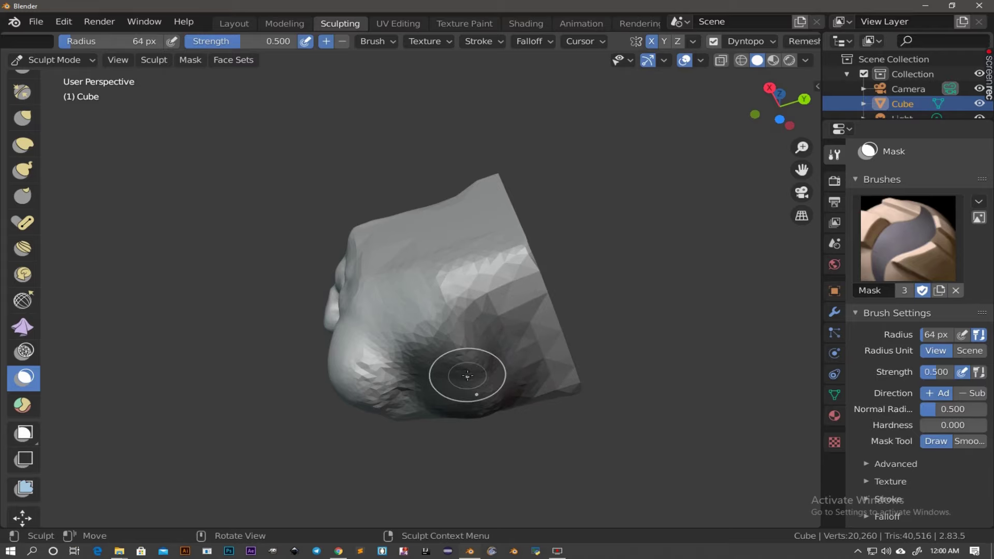
key(ctrl+i)
middle_drag(481, 376, 624, 418)
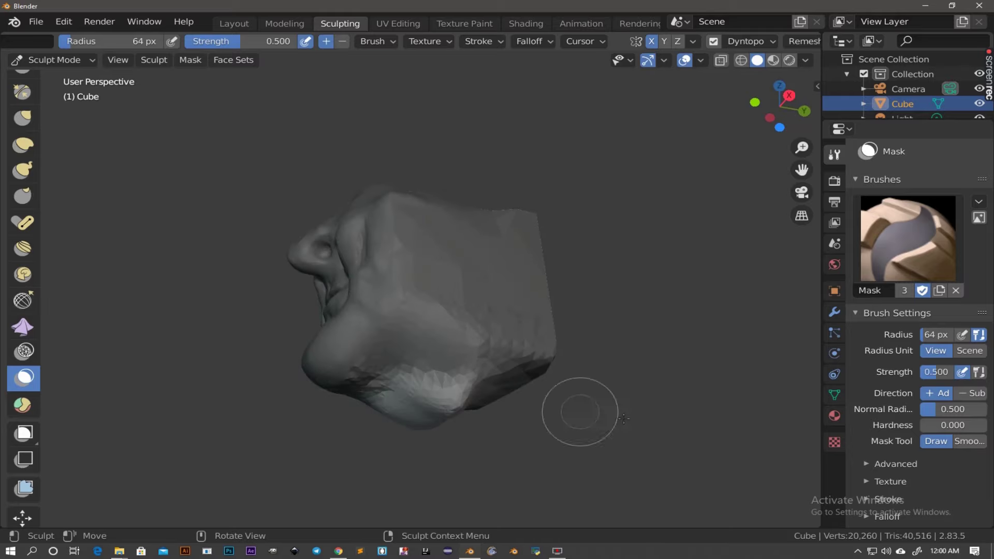
scroll(23, 328, up, 3)
click(23, 234)
With Snake Hook at 156 px, pull the cube's bottom out into a neck and bend its tip upward.
key(f)
click(518, 446)
mouse_move(422, 422)
mouse_down()
mouse_move(392, 472)
mouse_move(459, 462)
mouse_up()
middle_drag(460, 461, 426, 285)
drag(427, 284, 488, 99)
mouse_move(489, 99)
middle_down()
mouse_move(466, 207)
mouse_move(455, 377)
middle_up()
Reshape the neck, pulling it down and right, and draw out a foot at its base.
middle_drag(409, 465, 518, 482)
drag(518, 482, 367, 478)
mouse_move(367, 477)
alt+middle_down()
mouse_move(353, 431)
mouse_move(459, 430)
alt+middle_up()
drag(434, 460, 433, 468)
middle_drag(432, 468, 448, 445)
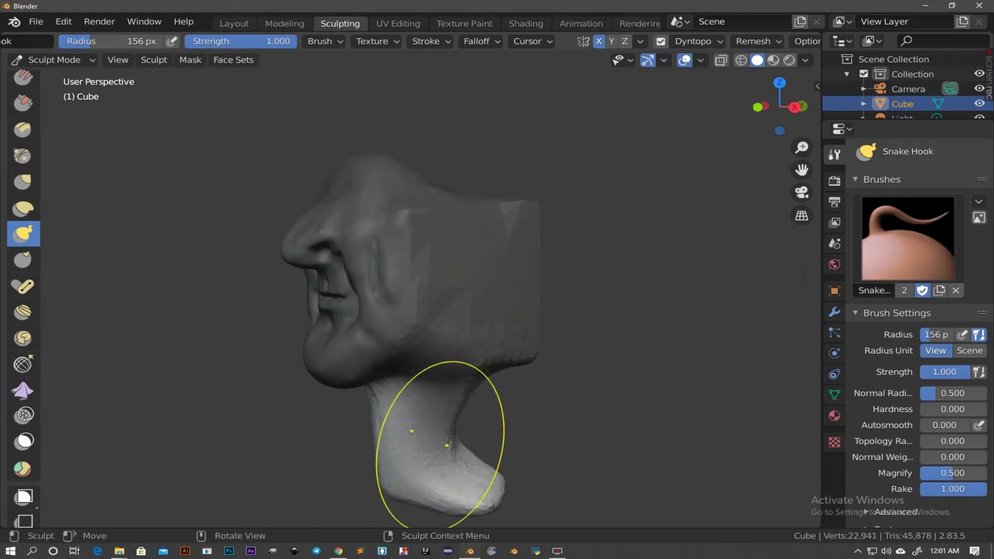
middle_drag(488, 410, 491, 473)
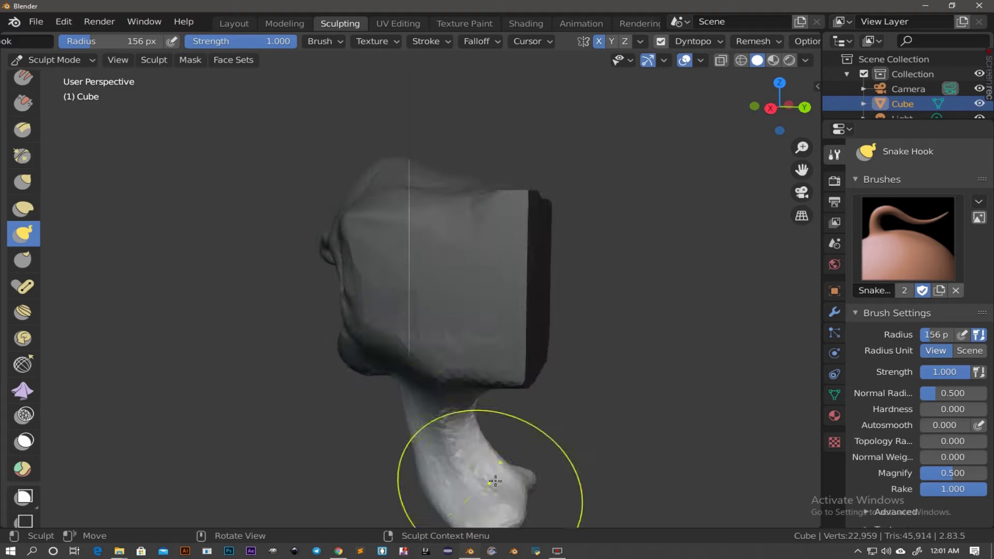
drag(491, 473, 514, 456)
middle_drag(495, 440, 492, 394)
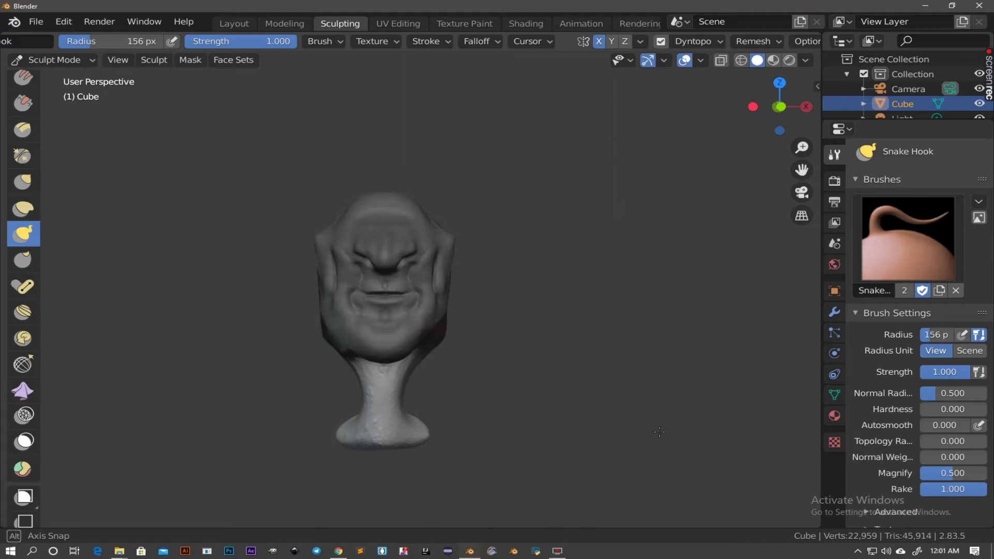
At 46 px radius, tidy the jaw-to-neck seam and inspect the neck and foot.
key(f)
click(328, 388)
mouse_move(329, 389)
middle_down()
mouse_move(456, 323)
mouse_move(471, 370)
middle_up()
scroll(455, 323, up, 3)
scroll(455, 323, up, 2)
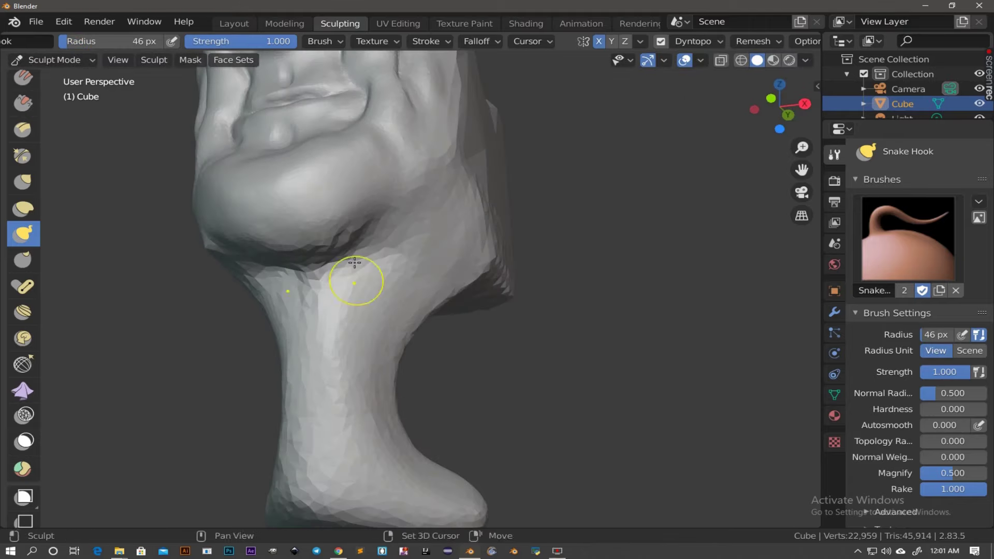
mouse_move(369, 251)
shift+mouse_down()
mouse_move(353, 349)
mouse_move(353, 233)
shift+mouse_up()
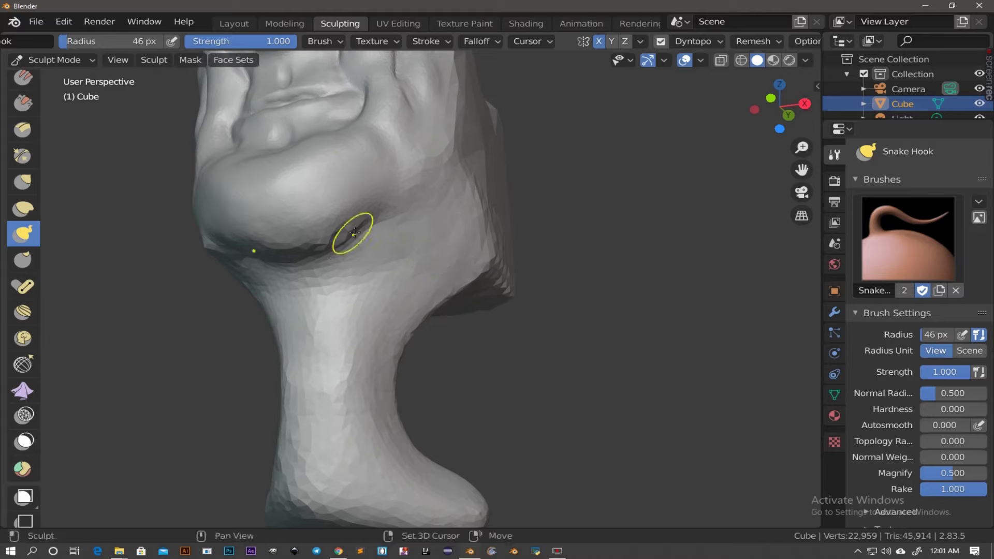
middle_drag(277, 246, 540, 327)
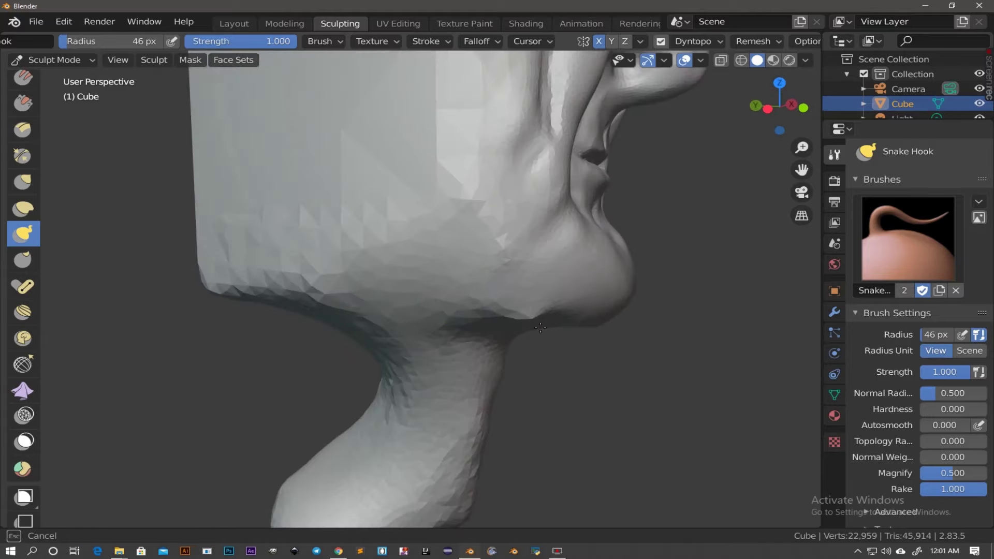
middle_drag(499, 259, 389, 214)
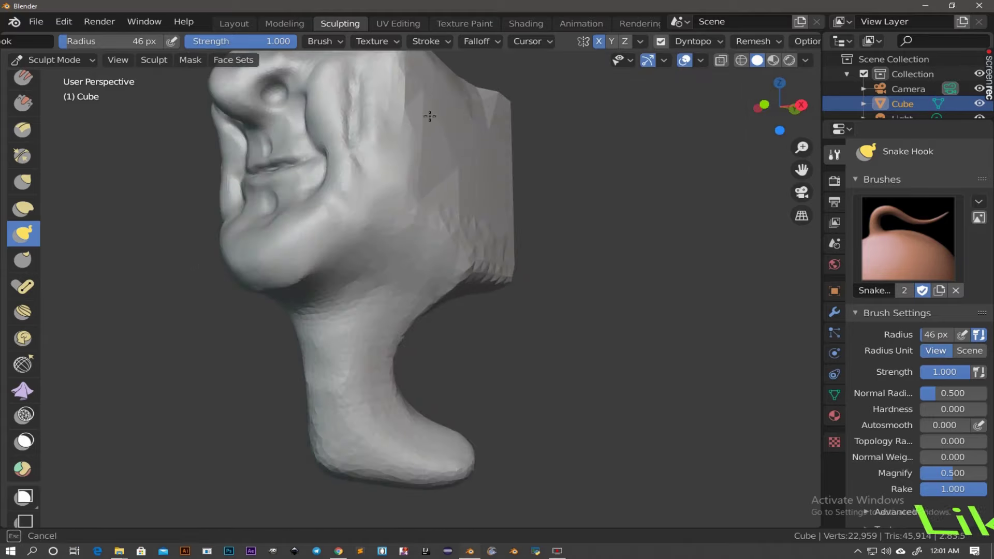
middle_drag(422, 266, 395, 329)
scroll(395, 329, up, 3)
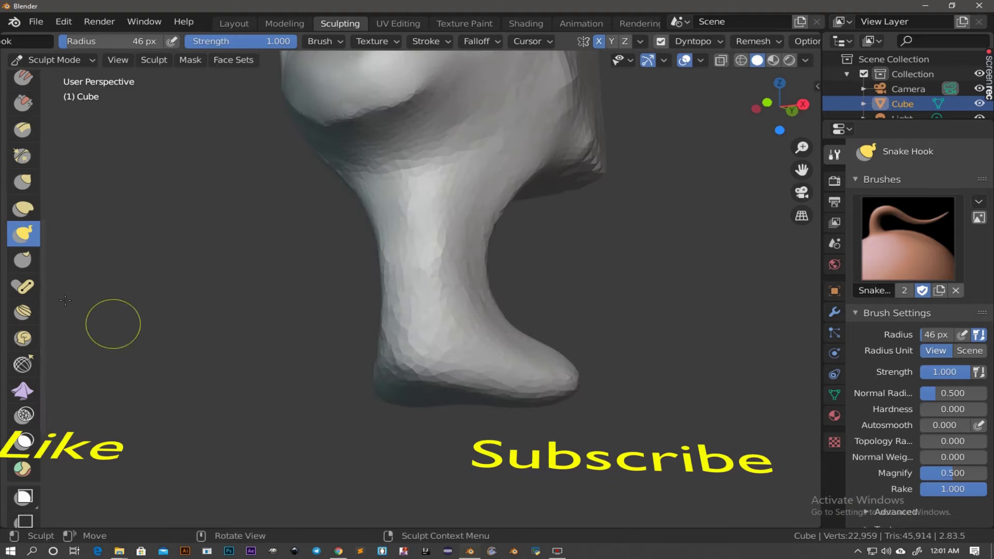
scroll(39, 169, up, 5)
scroll(36, 166, up, 3)
Inflate the front and side of the neck with the Inflate brush.
click(23, 180)
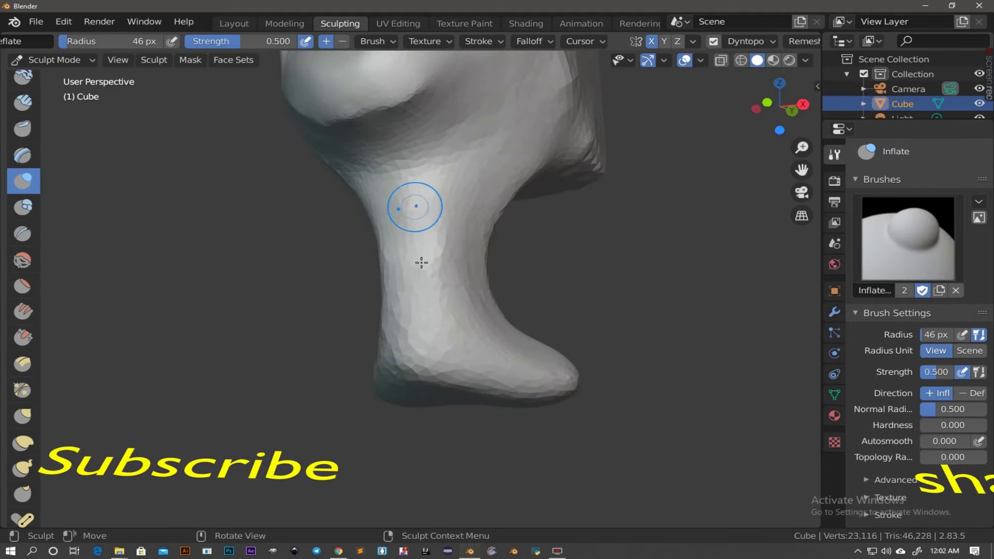
drag(470, 222, 469, 227)
mouse_move(474, 230)
middle_down()
mouse_move(388, 220)
mouse_move(421, 250)
middle_up()
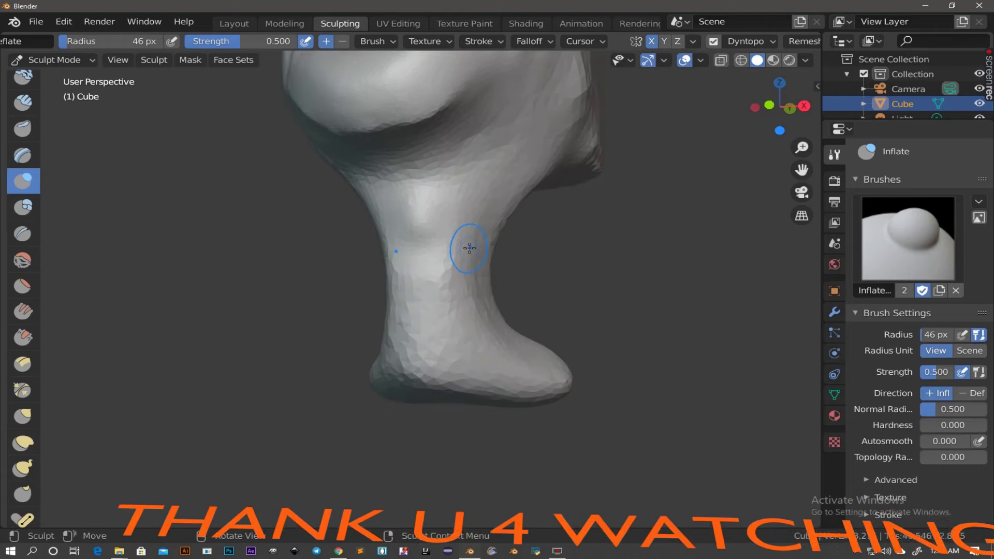
middle_drag(455, 255, 477, 233)
At 90 px radius, inflate the neck and its flared base, then view face, chin and neck.
key(f)
click(462, 226)
drag(429, 288, 583, 491)
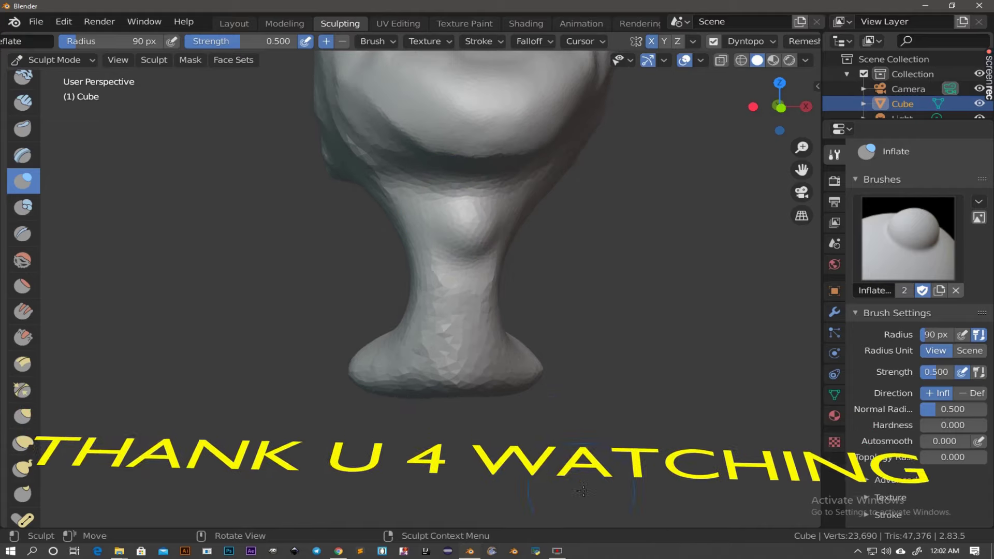
middle_drag(583, 491, 415, 300)
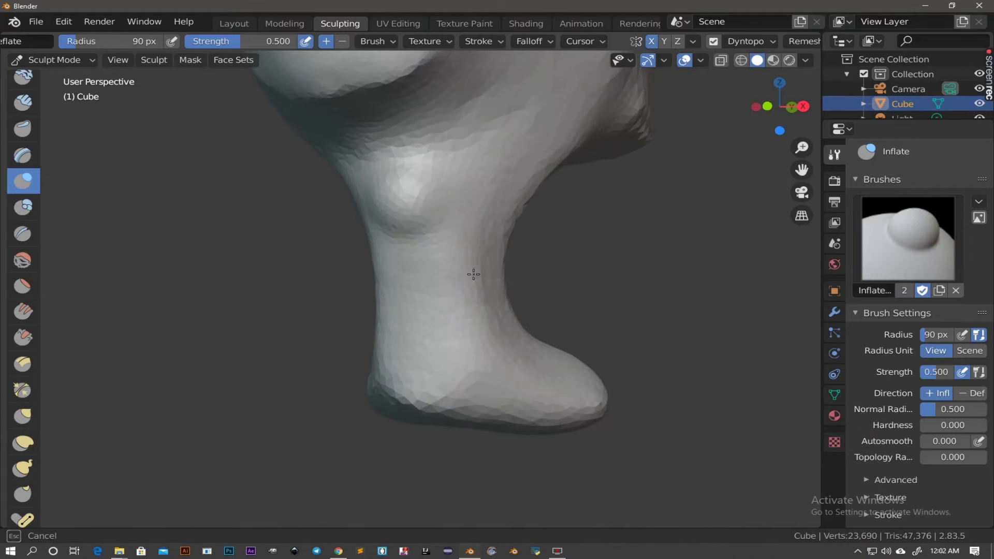
mouse_move(473, 275)
middle_down()
mouse_move(523, 325)
mouse_move(496, 487)
middle_up()
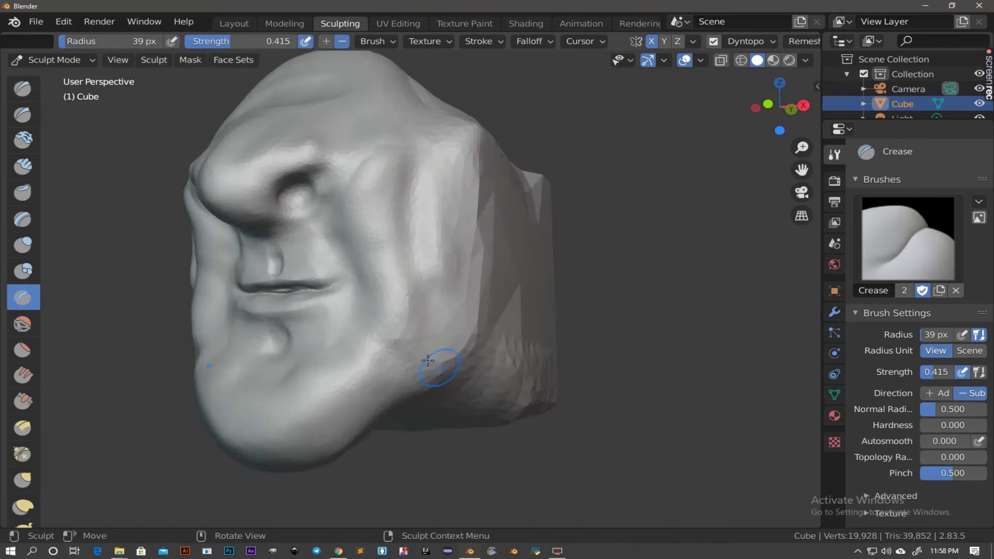
Zoom and orbit the view to inspect the face from the front and side.
scroll(363, 337, up, 2)
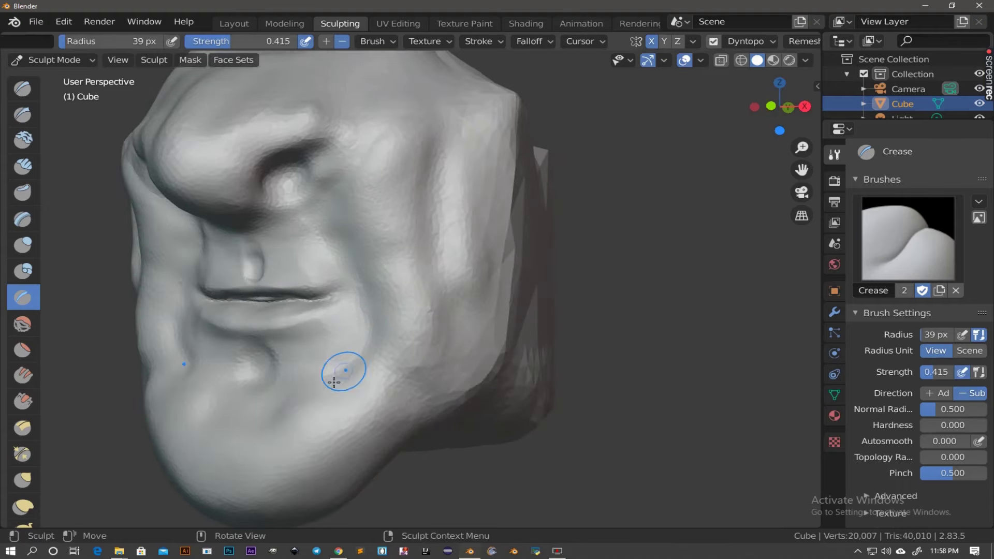
middle_drag(382, 282, 456, 288)
scroll(439, 223, up, 2)
scroll(459, 260, down, 2)
scroll(329, 238, up, 3)
mouse_move(329, 237)
middle_down()
mouse_move(508, 357)
mouse_move(395, 252)
middle_up()
Set the Crease brush to 21 px and deepen the folds along the cheeks and mouth.
key(f)
click(380, 288)
middle_drag(379, 288, 364, 100)
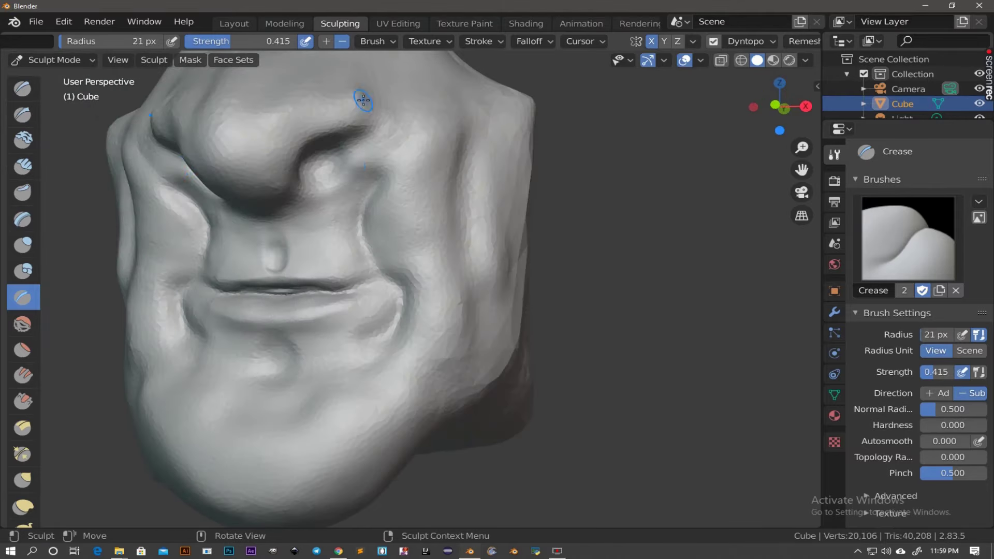
middle_drag(347, 180, 342, 295)
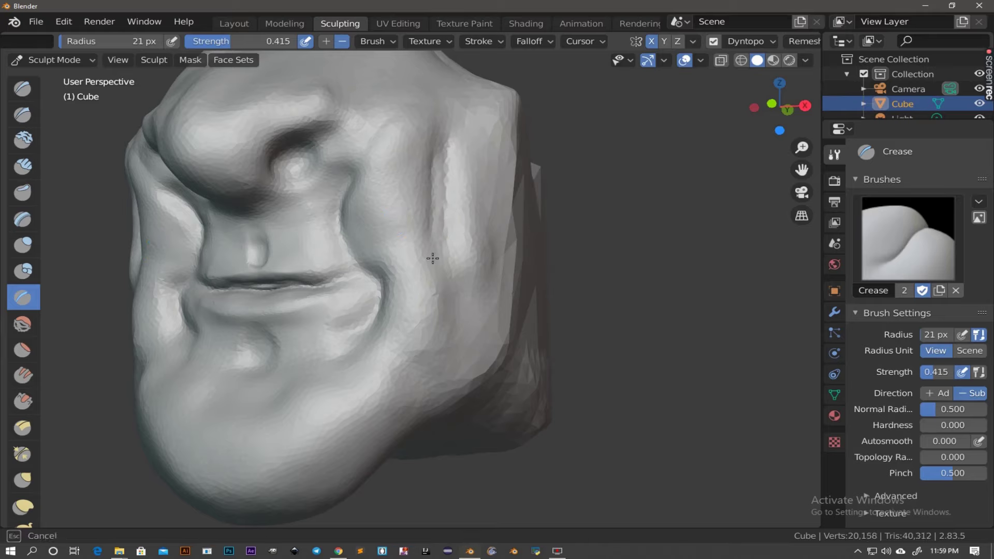
mouse_move(449, 302)
middle_down()
mouse_move(411, 360)
mouse_move(281, 325)
middle_up()
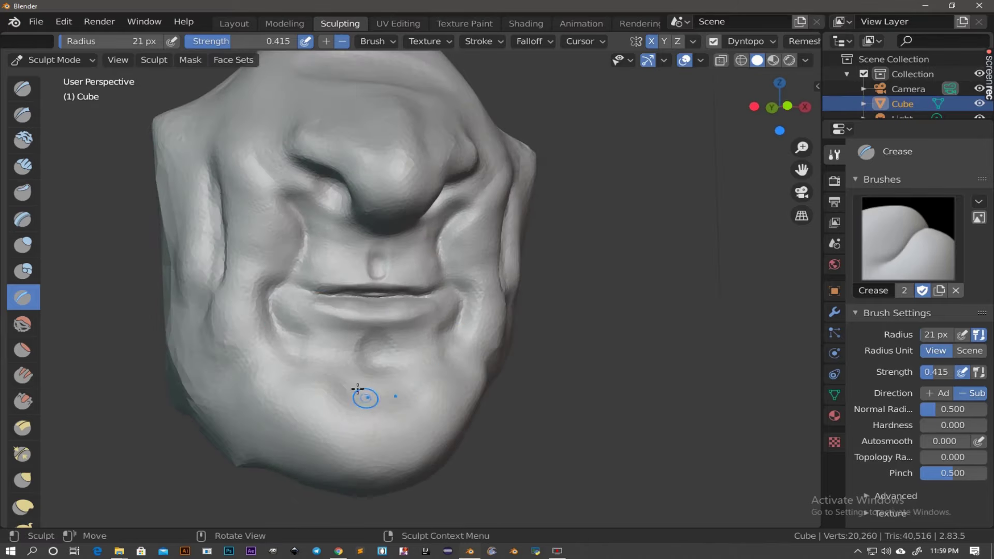
Orbit around the face to check the new creases, then select the Elastic Deform brush.
scroll(311, 363, down, 3)
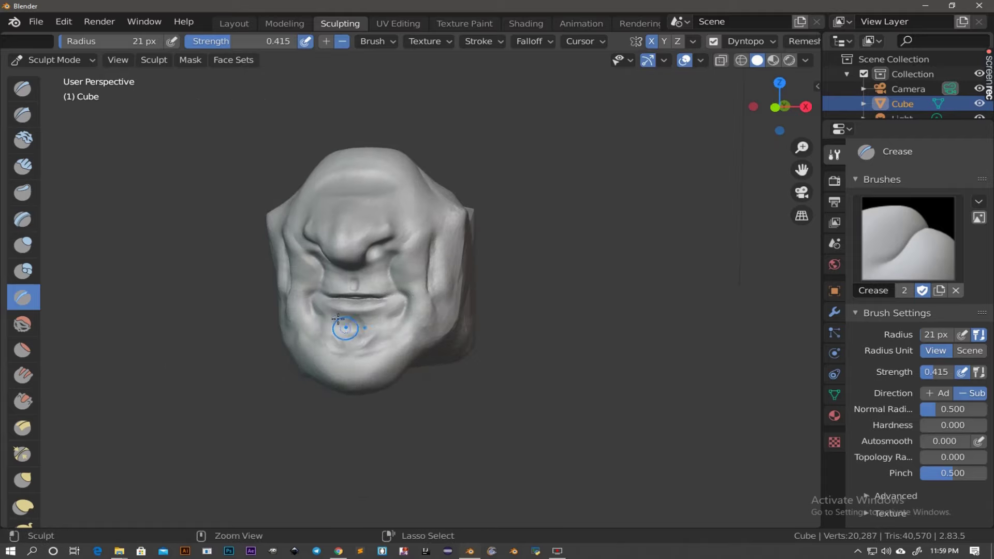
scroll(383, 317, up, 3)
mouse_move(383, 316)
middle_down()
mouse_move(410, 295)
mouse_move(388, 295)
middle_up()
scroll(394, 296, up, 2)
scroll(394, 296, down, 1)
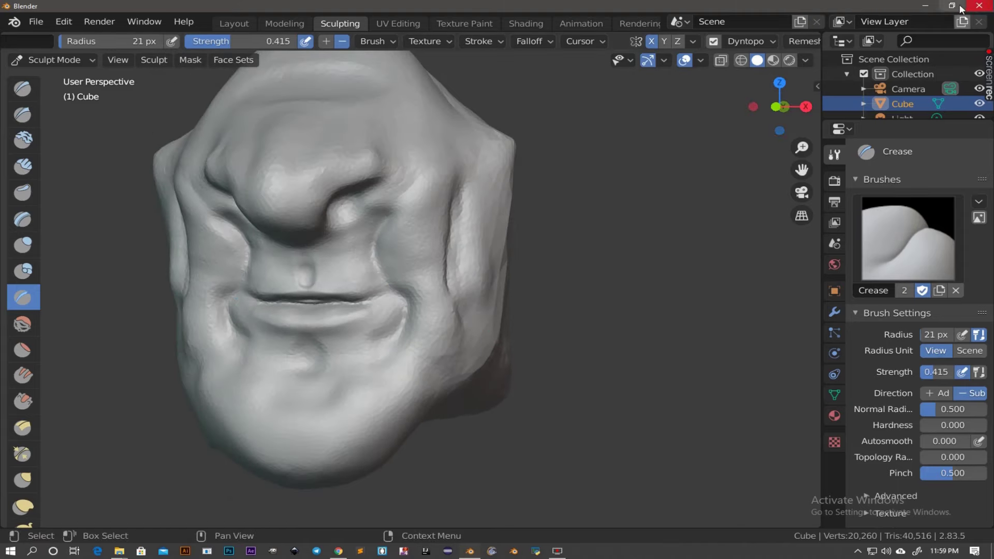
middle_drag(451, 343, 75, 303)
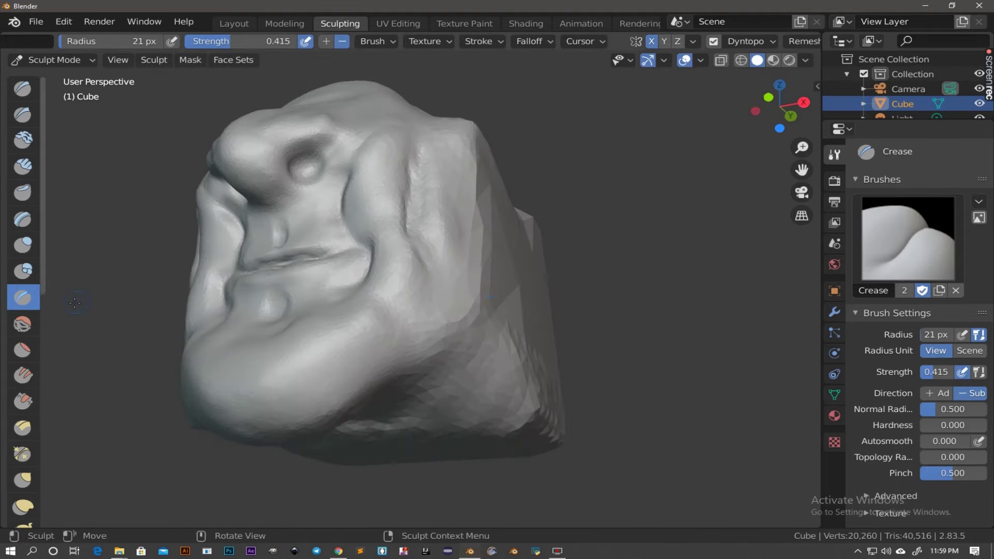
click(23, 504)
Resize the Elastic Deform brush and pull the bottom of the mesh outward.
key(f)
click(514, 419)
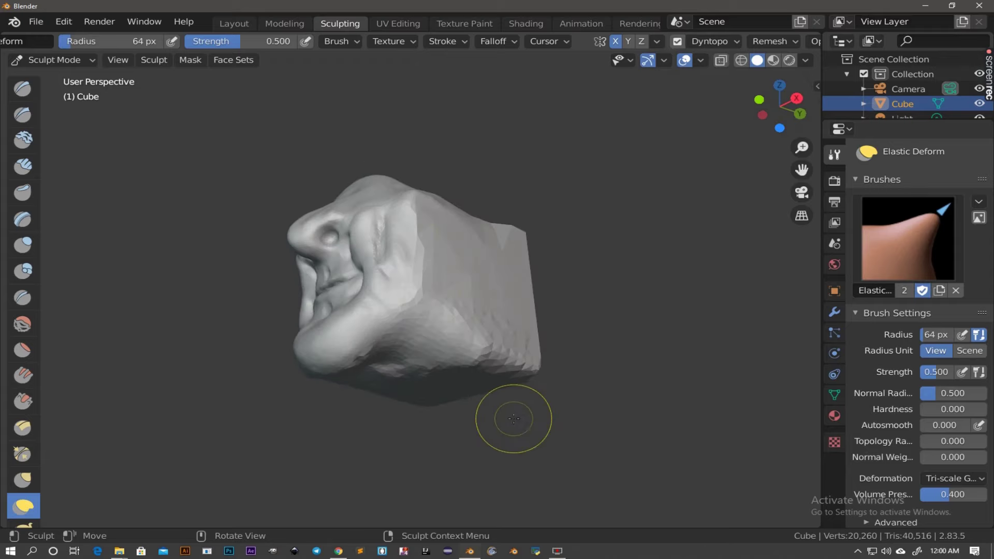
drag(418, 400, 443, 421)
middle_drag(444, 421, 395, 424)
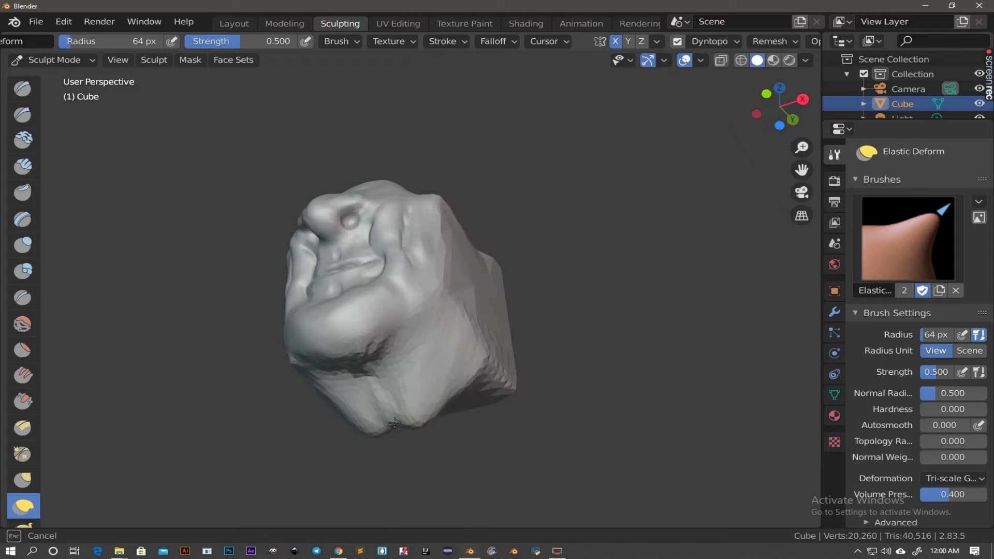
Zoom out, select the Mask brush, and orbit to view the cube's underside.
scroll(24, 440, down, 2)
scroll(23, 440, down, 3)
scroll(24, 440, down, 3)
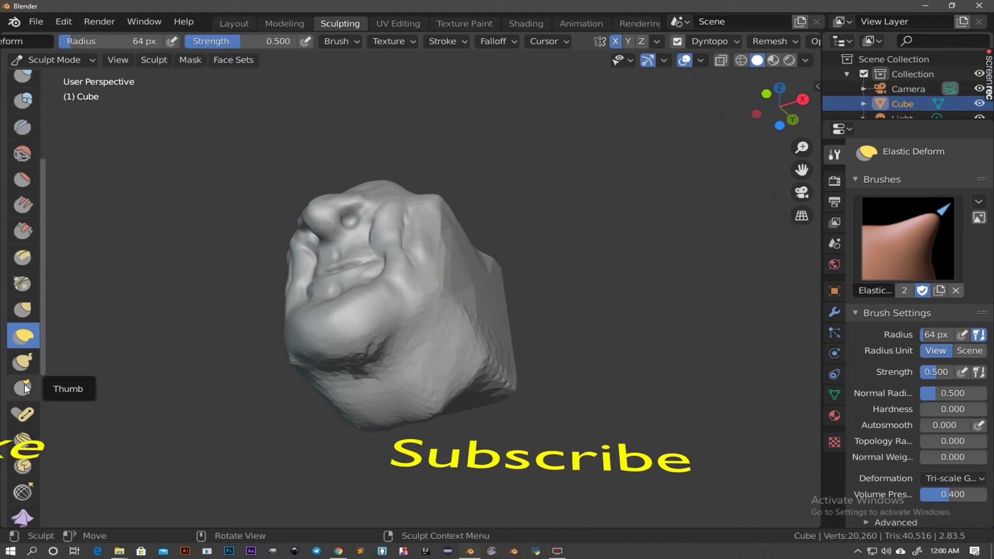
scroll(26, 461, down, 3)
scroll(30, 477, down, 2)
scroll(30, 476, down, 4)
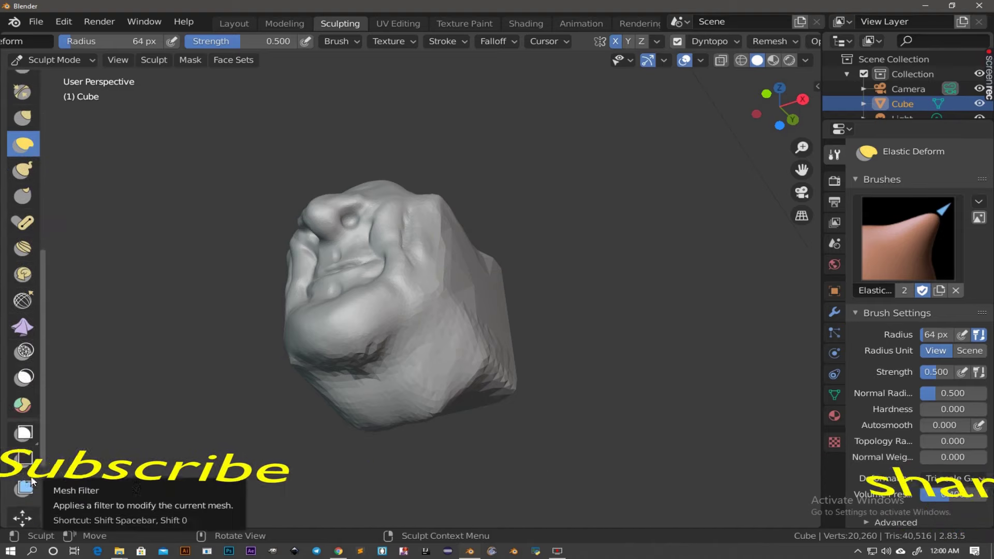
click(23, 377)
mouse_move(415, 362)
middle_down()
mouse_move(433, 388)
mouse_move(385, 361)
mouse_move(405, 392)
mouse_move(473, 366)
middle_up()
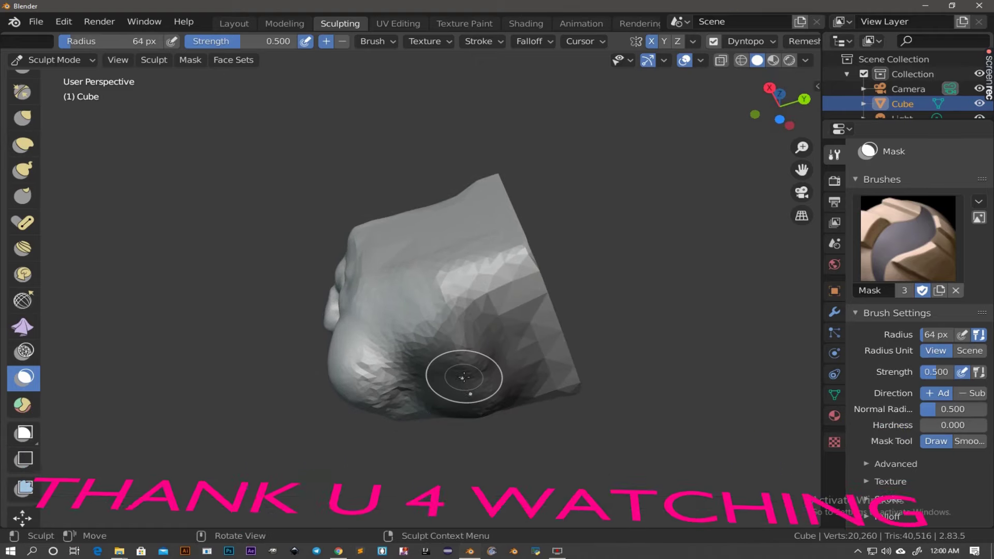
Clear the mask with Alt+M, mask a small underside patch, and invert it with Ctrl+I.
key(alt+m)
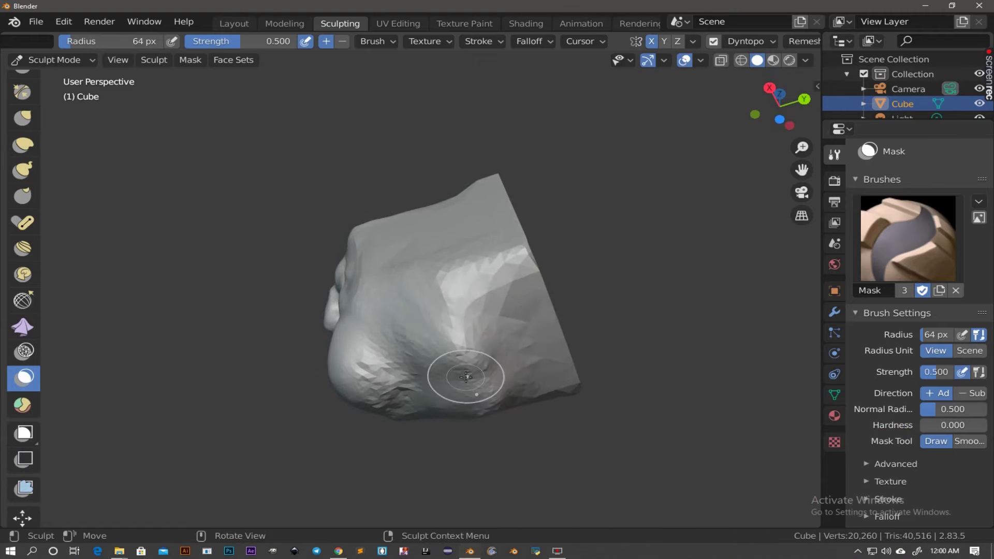
drag(467, 377, 467, 375)
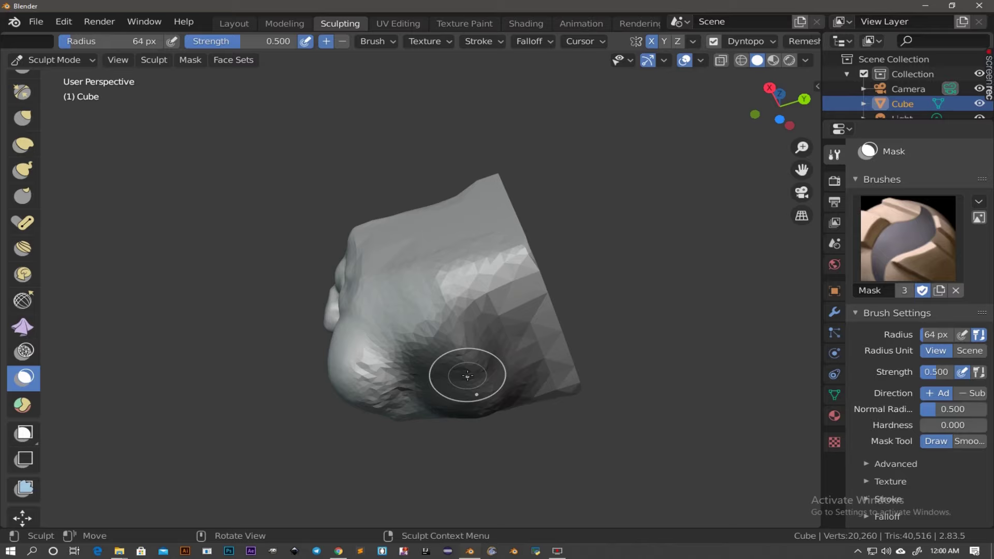
key(ctrl+i)
middle_drag(481, 375, 580, 412)
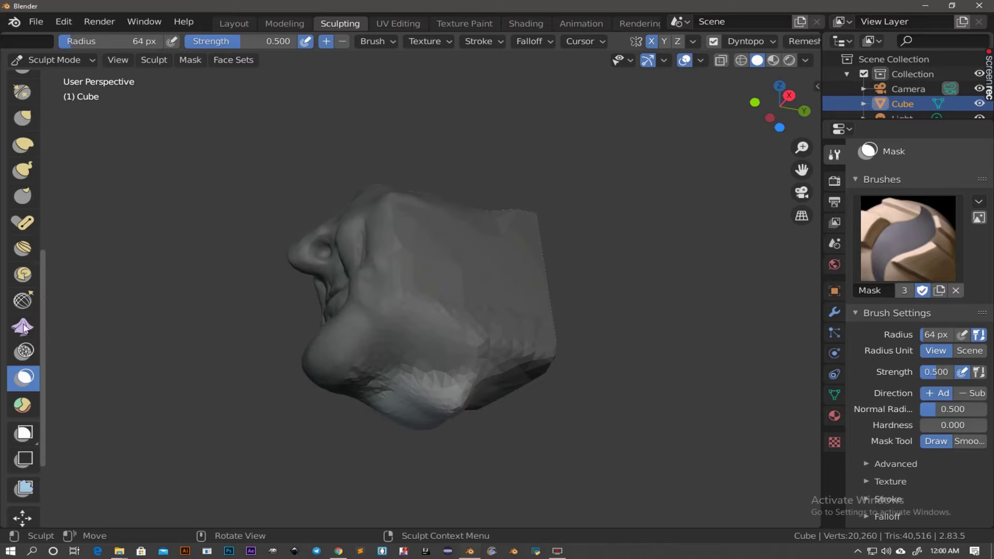
scroll(23, 292, up, 3)
Use a 156 px Snake Hook brush to pull the unmasked underside down into a neck.
key(k)
key(f)
click(539, 461)
mouse_move(430, 430)
mouse_down()
mouse_move(368, 462)
mouse_move(457, 466)
mouse_up()
middle_drag(457, 466, 488, 284)
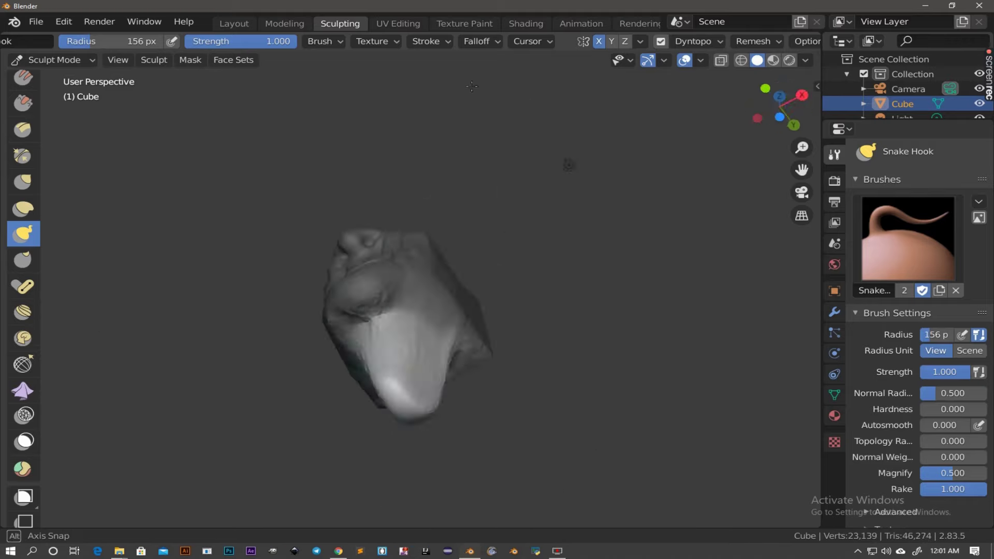
middle_drag(488, 93, 476, 355)
drag(410, 464, 393, 482)
Pull the end of the neck out into a flared foot, checking it from several angles.
mouse_move(393, 482)
middle_down()
mouse_move(377, 481)
mouse_move(354, 432)
middle_up()
scroll(353, 431, up, 2)
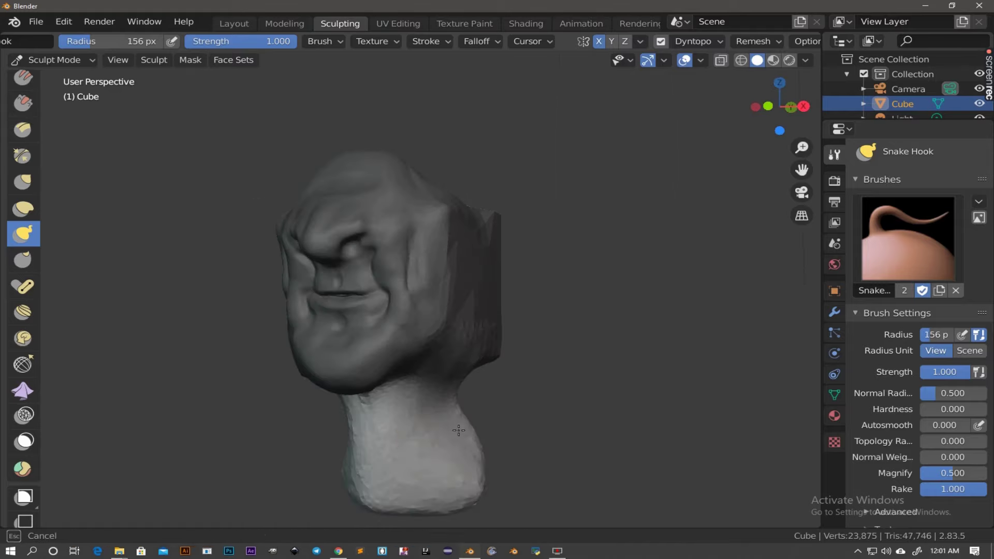
middle_drag(435, 460, 447, 445)
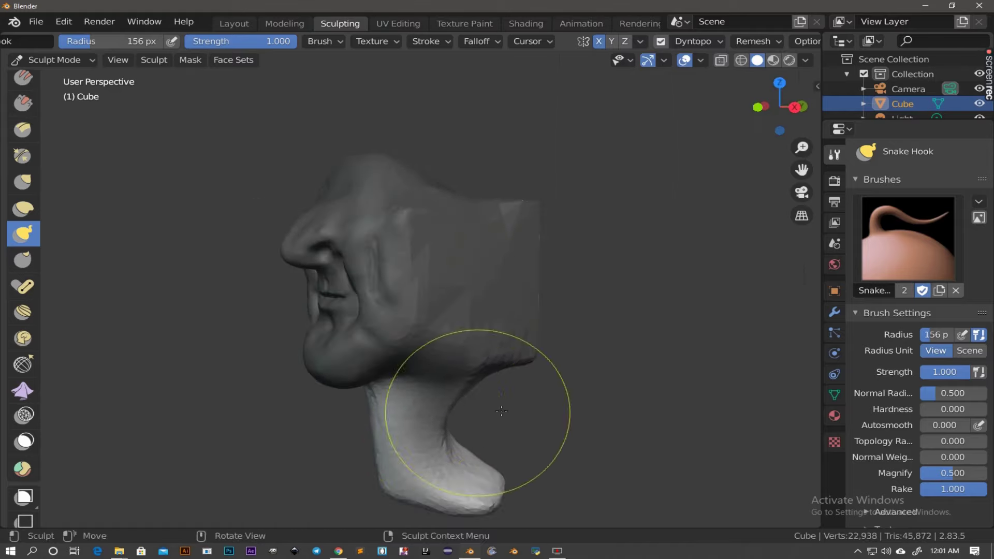
middle_drag(488, 410, 491, 477)
drag(492, 476, 514, 456)
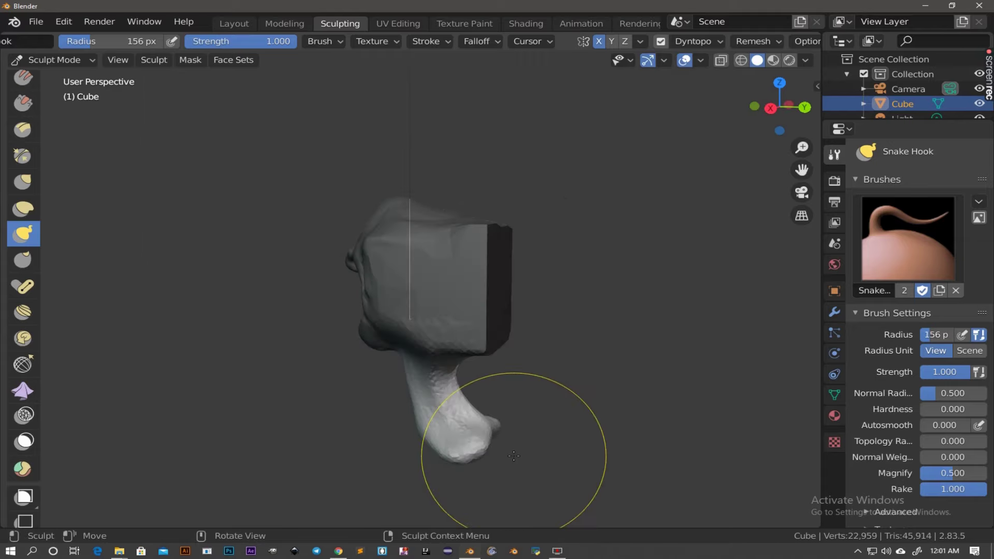
middle_drag(494, 441, 493, 394)
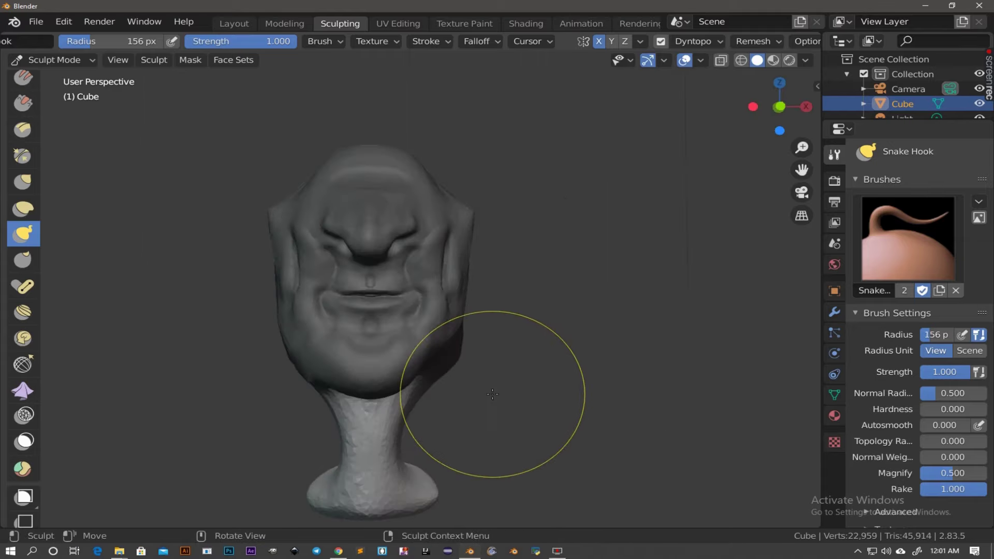
Shrink the brush to 46 px and reshape the crease under the chin.
key(f)
click(329, 389)
mouse_move(329, 389)
middle_down()
mouse_move(455, 311)
mouse_move(489, 330)
mouse_move(471, 248)
middle_up()
scroll(455, 311, up, 4)
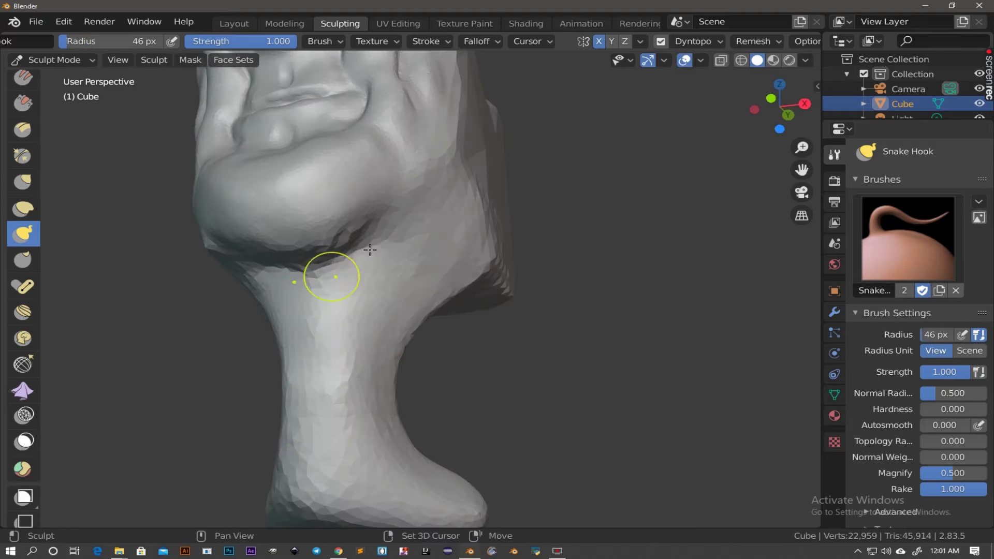
shift+drag(388, 324, 321, 258)
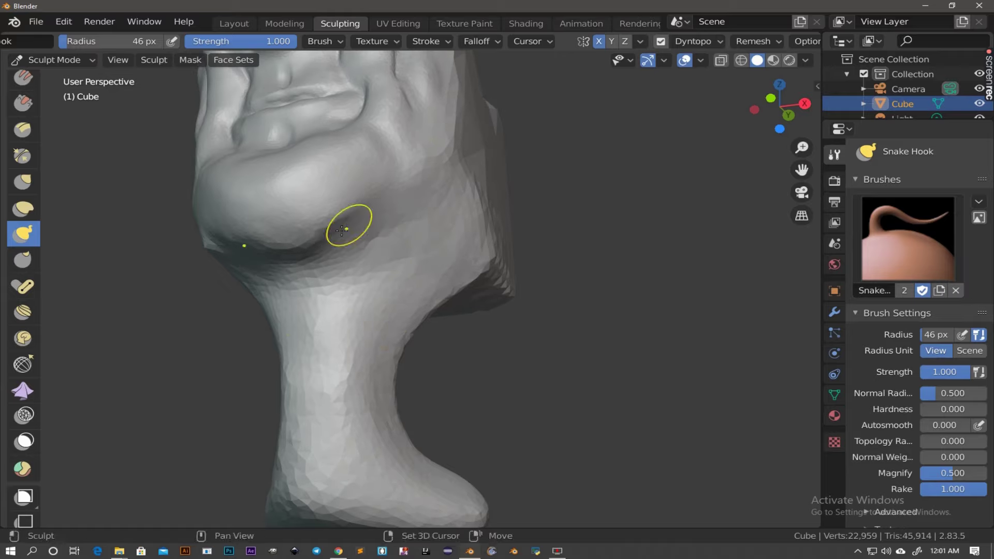
Orbit around the head to inspect the neck and base, then select the Inflate brush.
middle_drag(278, 246, 540, 327)
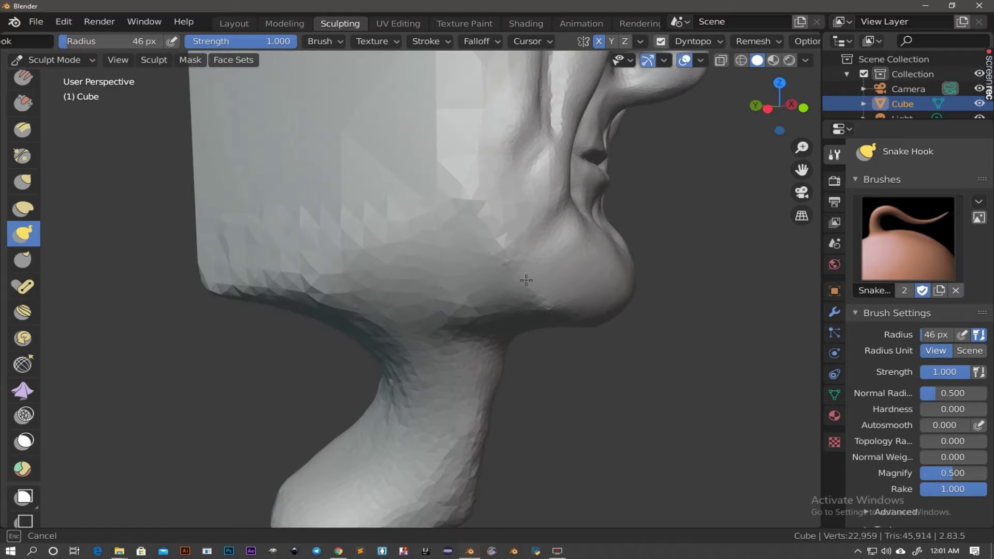
mouse_move(499, 259)
middle_down()
mouse_move(399, 337)
mouse_move(389, 214)
middle_up()
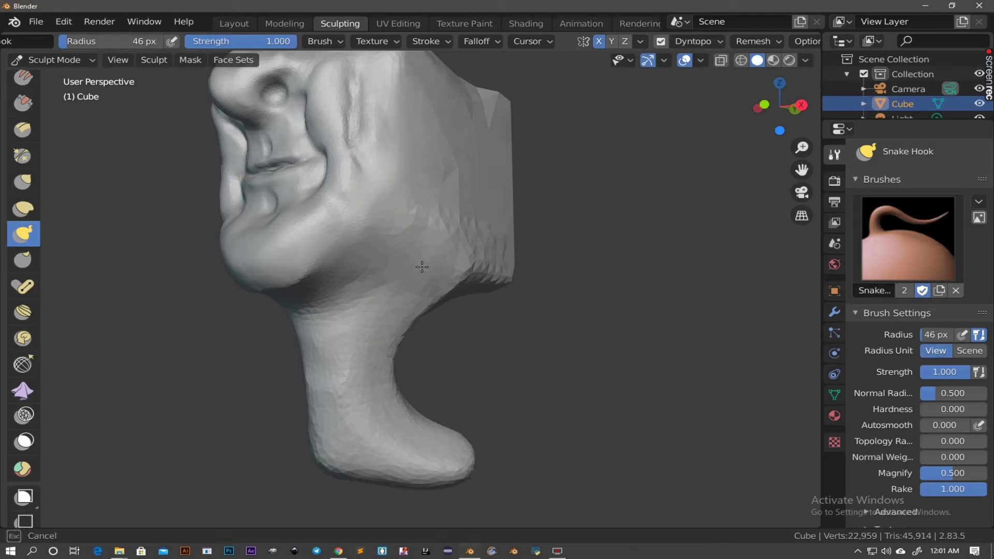
middle_drag(463, 277, 400, 366)
shift+scroll(399, 357, down, 5)
scroll(40, 168, up, 4)
scroll(30, 157, up, 5)
click(23, 181)
Inflate the front of the neck with a 90 px brush into a rounded bulge.
middle_drag(416, 204, 801, 516)
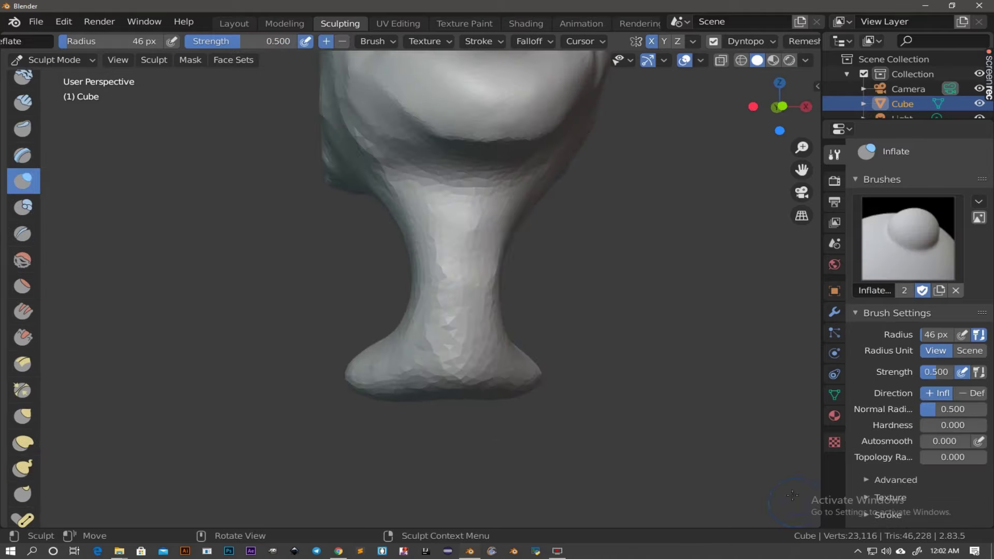
middle_drag(473, 229, 406, 180)
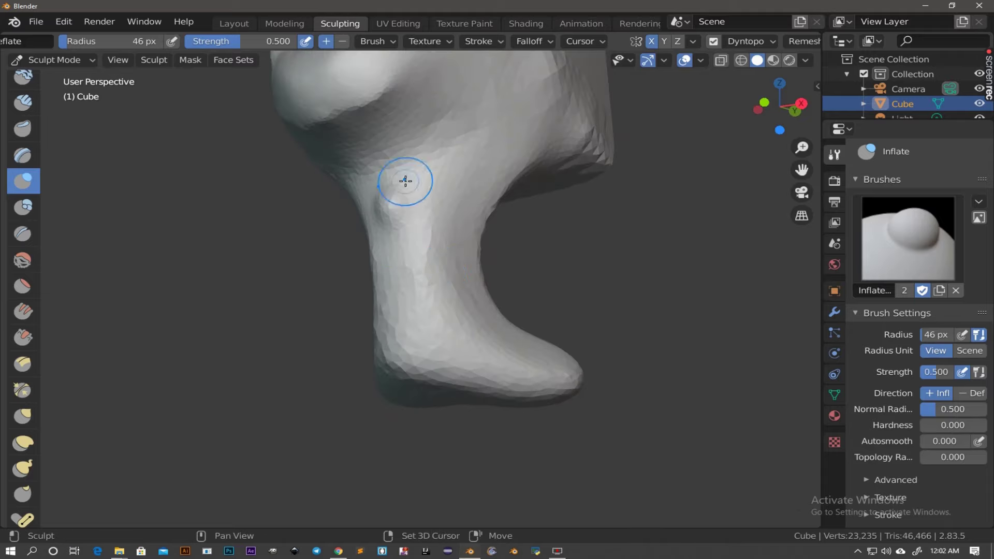
drag(406, 179, 429, 241)
key(f)
click(454, 278)
middle_drag(455, 278, 476, 230)
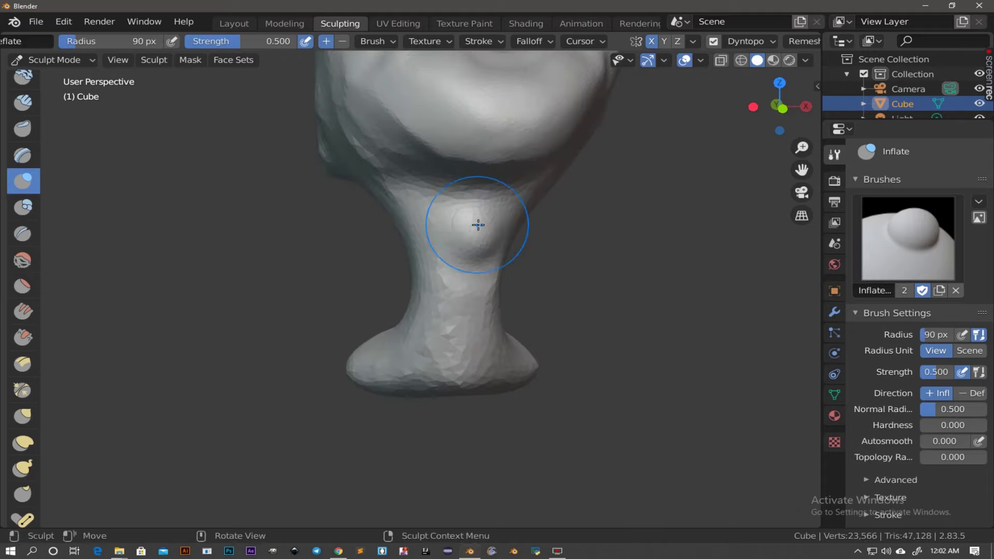
Orbit and zoom to inspect the chin and neck, then select the Crease brush.
middle_drag(575, 491, 416, 300)
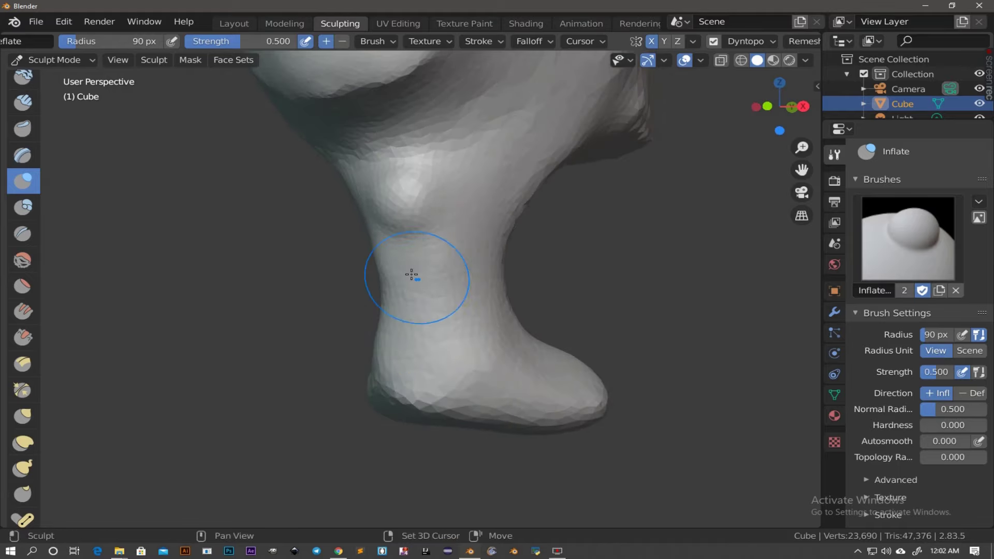
scroll(411, 275, down, 3)
middle_drag(412, 276, 492, 362)
scroll(492, 363, up, 4)
scroll(566, 453, up, 3)
mouse_move(566, 453)
middle_down()
mouse_move(432, 422)
mouse_move(420, 450)
middle_up()
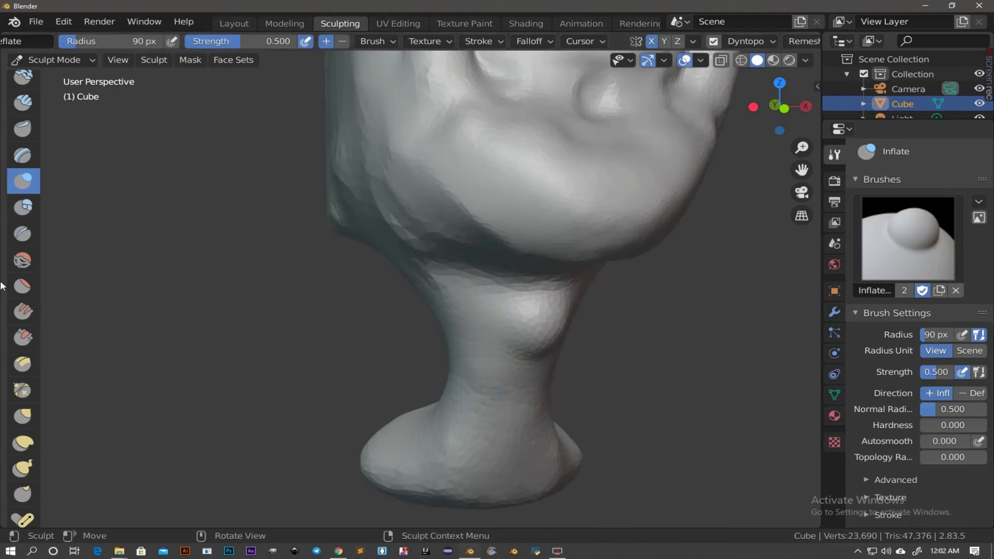
scroll(21, 321, up, 2)
click(23, 276)
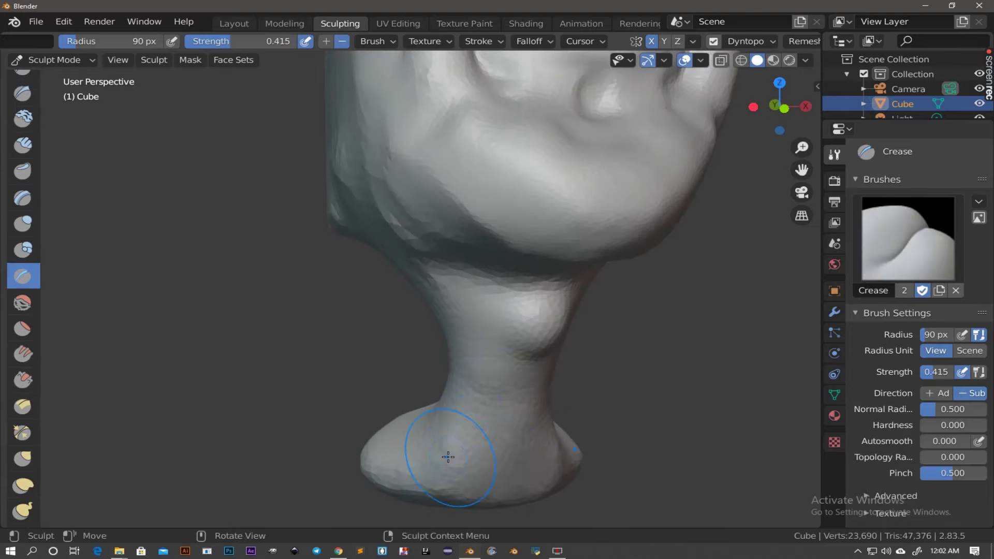
Carve a crease on the lower front of the neck with a 23 px Crease brush.
click(416, 471)
mouse_move(416, 471)
middle_down()
mouse_move(451, 439)
mouse_move(473, 396)
middle_up()
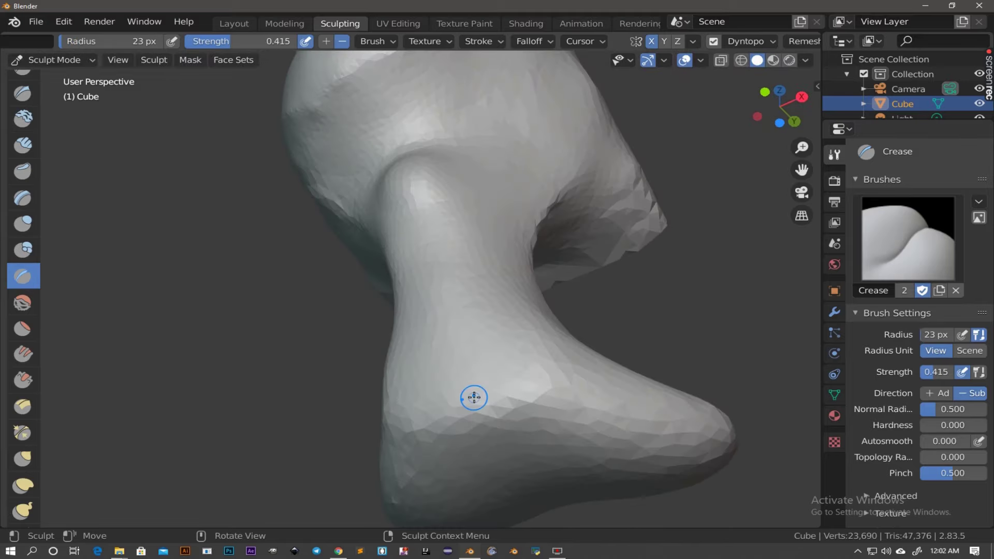
drag(473, 396, 466, 381)
mouse_move(466, 381)
middle_down()
mouse_move(501, 359)
mouse_move(492, 424)
mouse_move(434, 400)
middle_up()
mouse_move(494, 420)
middle_down()
mouse_move(475, 362)
mouse_move(482, 390)
mouse_move(514, 406)
mouse_move(477, 306)
mouse_move(444, 373)
mouse_move(413, 341)
mouse_move(399, 359)
mouse_move(373, 343)
middle_up()
Select the Draw brush and orbit around to view the sculpted head up close.
click(23, 89)
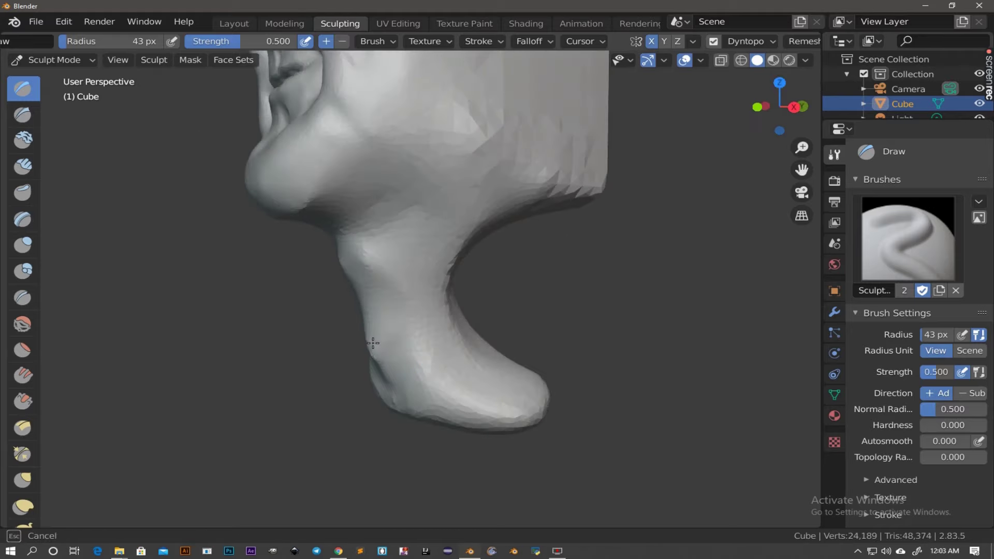
mouse_move(476, 349)
middle_down()
mouse_move(399, 285)
mouse_move(343, 301)
mouse_move(362, 266)
mouse_move(349, 328)
mouse_move(380, 305)
middle_up()
mouse_move(429, 116)
middle_down()
mouse_move(456, 239)
mouse_move(634, 325)
middle_up()
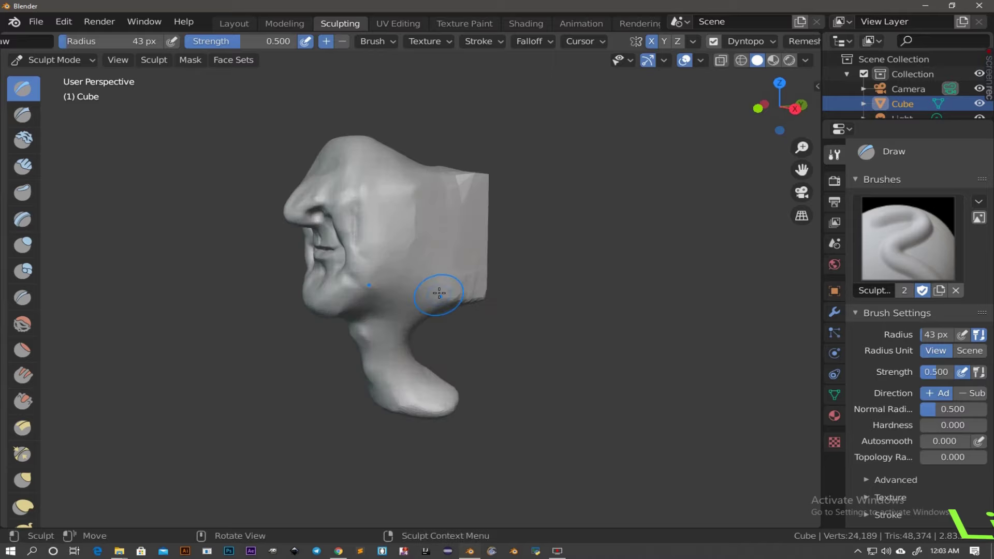
middle_drag(439, 295, 389, 270)
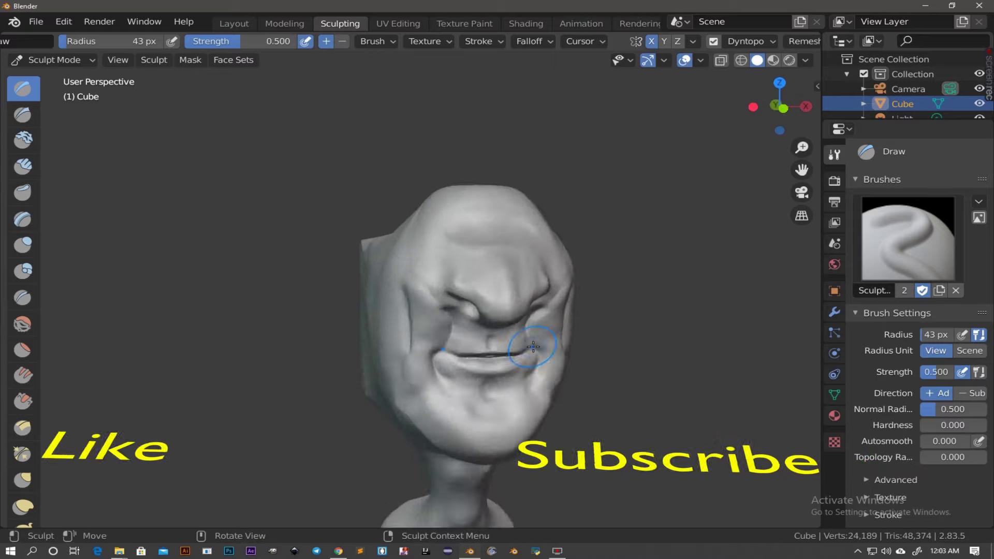